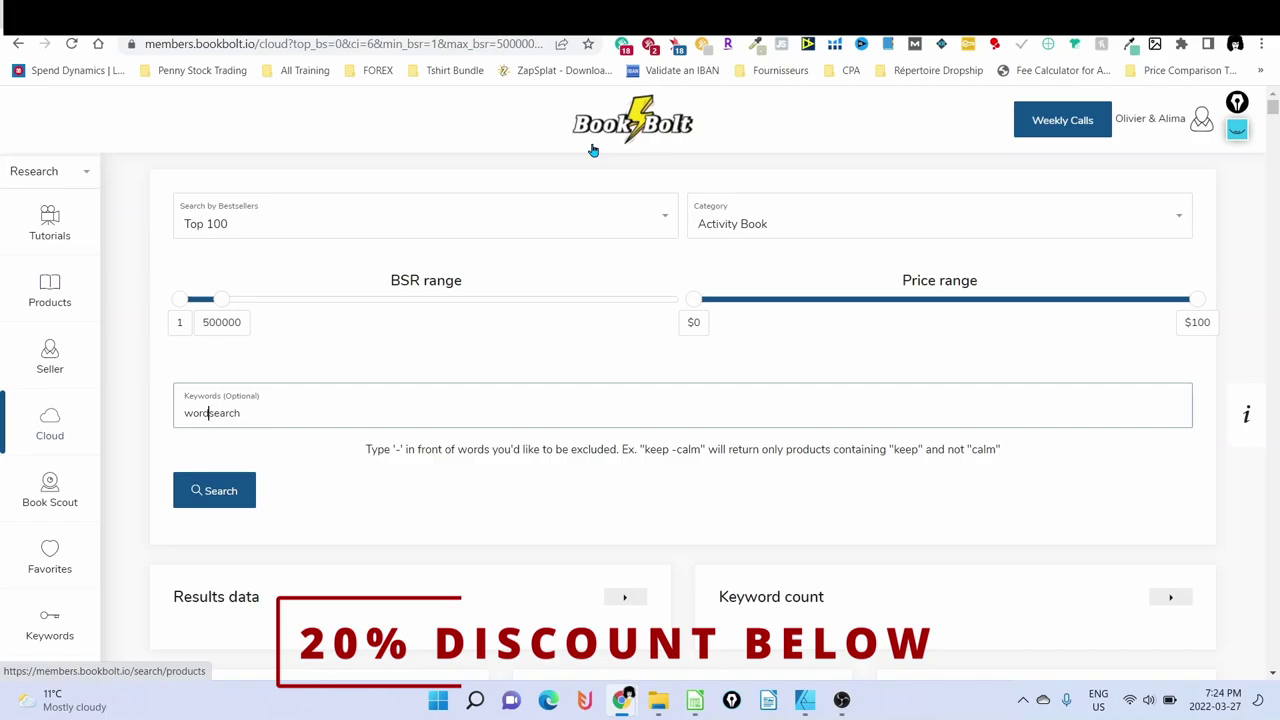
- Run a Book Bolt Keywords search for 'wordsearch' picked from the suggestions
{"action": "left_click", "coordinate": [50, 624]}
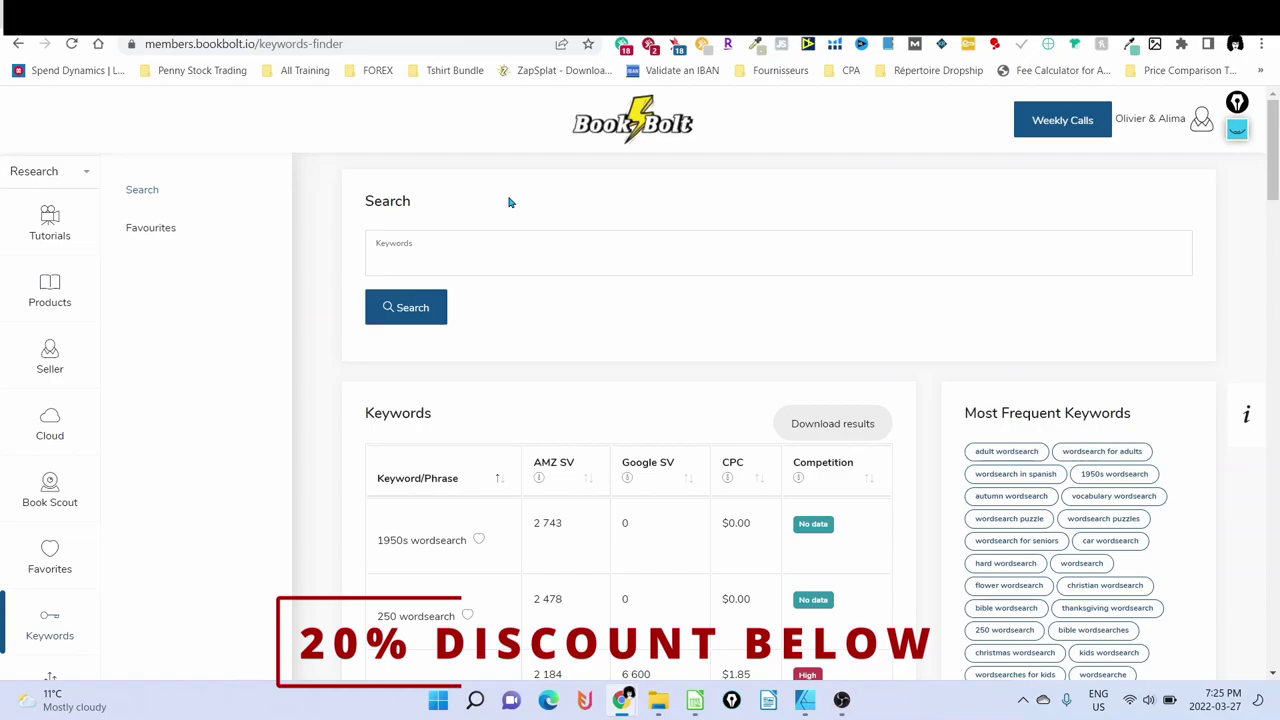
{"action": "left_click", "coordinate": [419, 254]}
{"action": "type", "text": "wordsearch"}
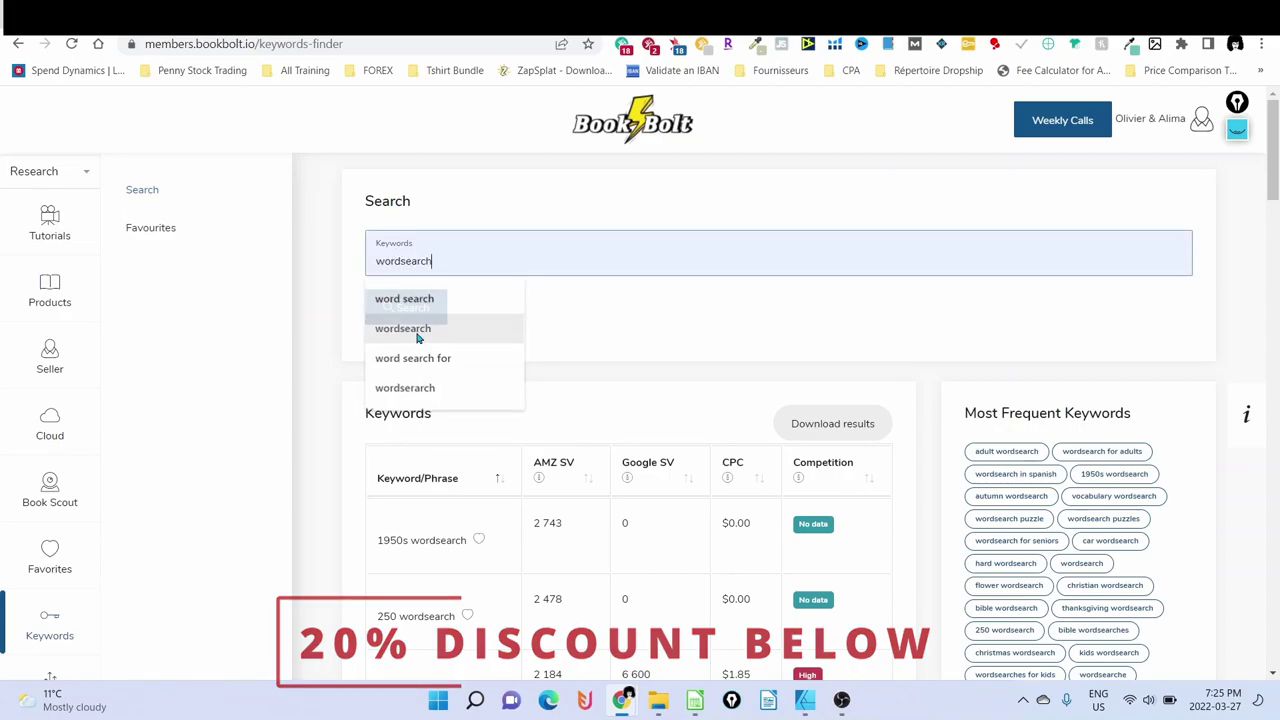
{"action": "left_click", "coordinate": [421, 330]}
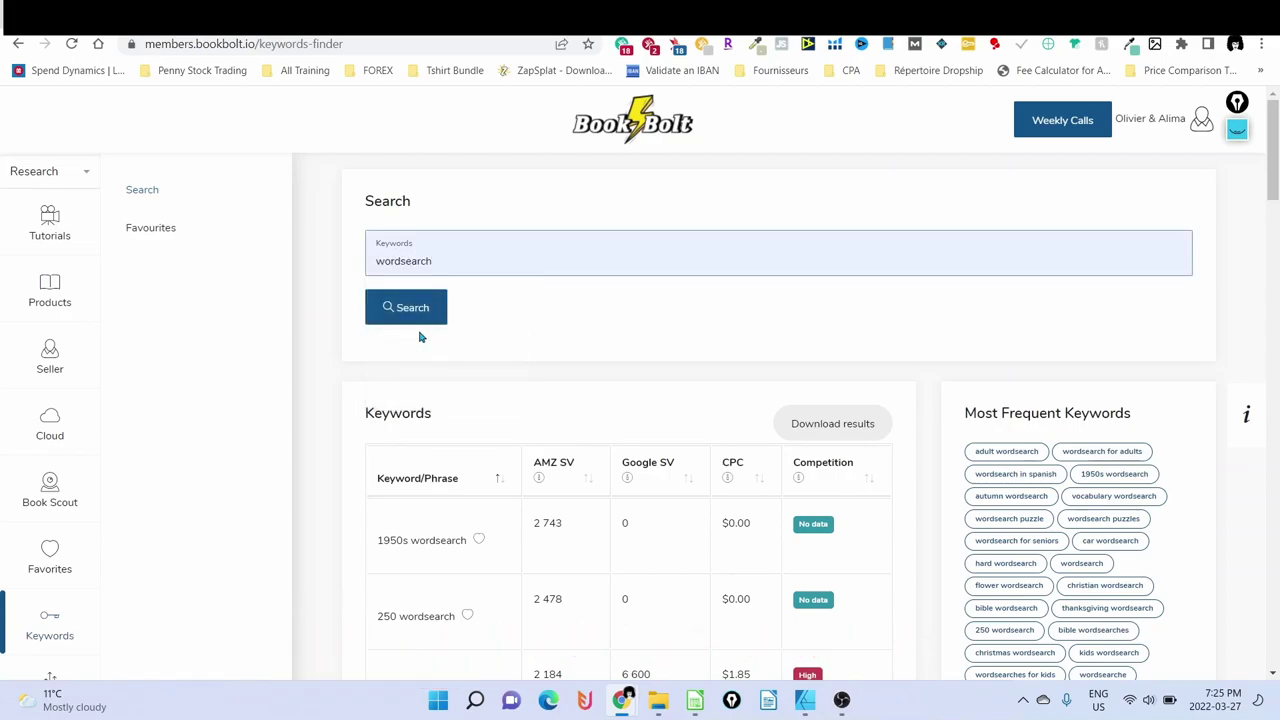
{"action": "key", "text": "Return"}
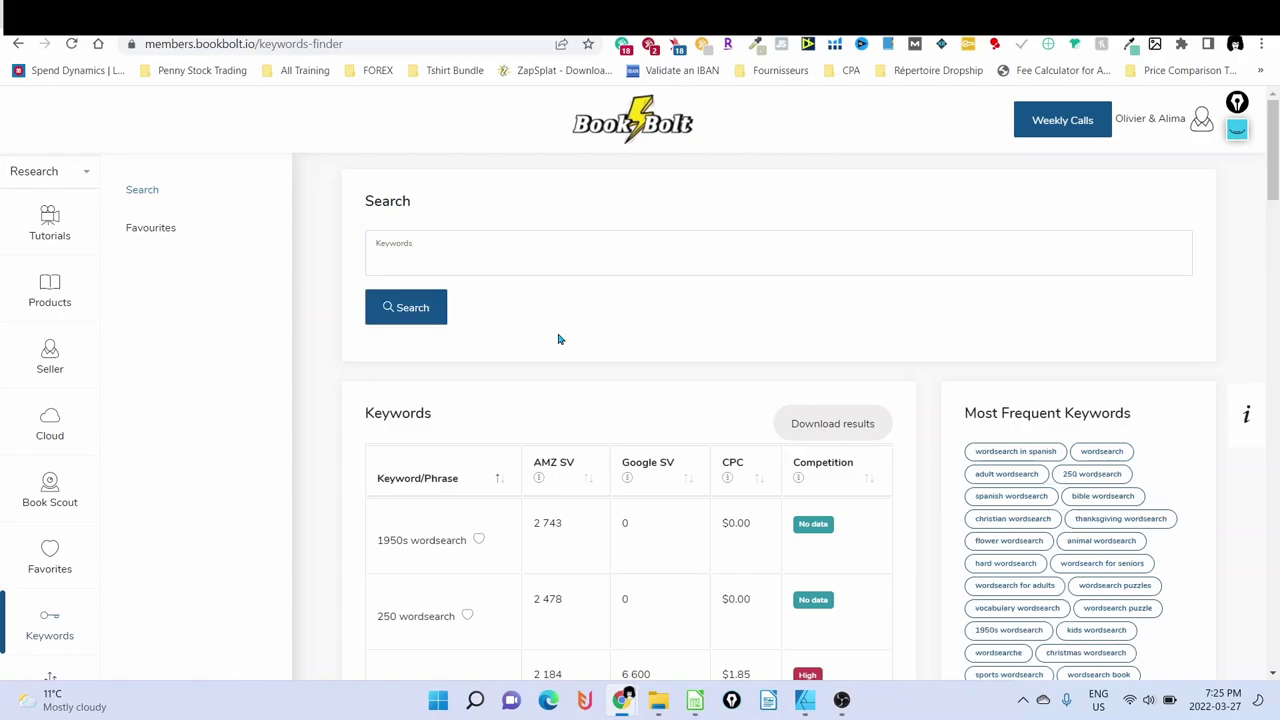
- Copy the word 'animal' from the low-competition animal wordsearch row in the results
{"action": "scroll", "coordinate": [559, 340], "scroll_direction": "down", "scroll_amount": 3}
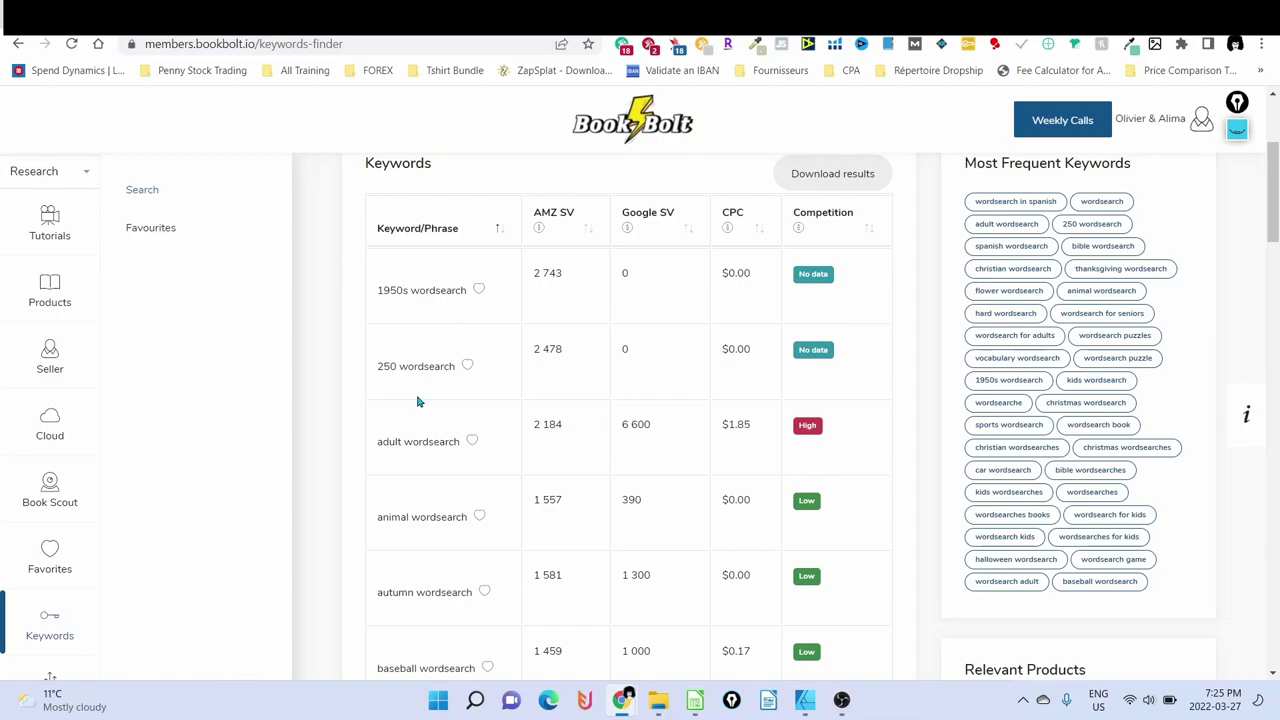
{"action": "scroll", "coordinate": [418, 401], "scroll_direction": "down", "scroll_amount": 1}
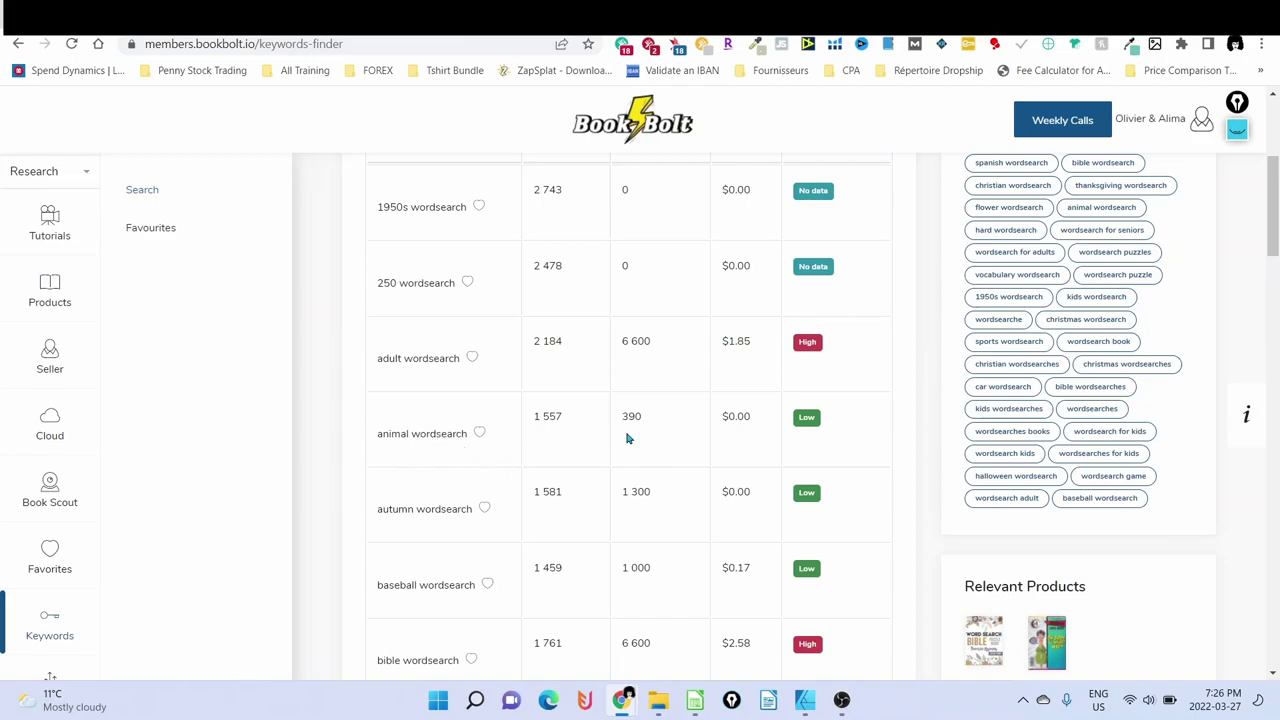
{"action": "scroll", "coordinate": [597, 435], "scroll_direction": "up", "scroll_amount": 1}
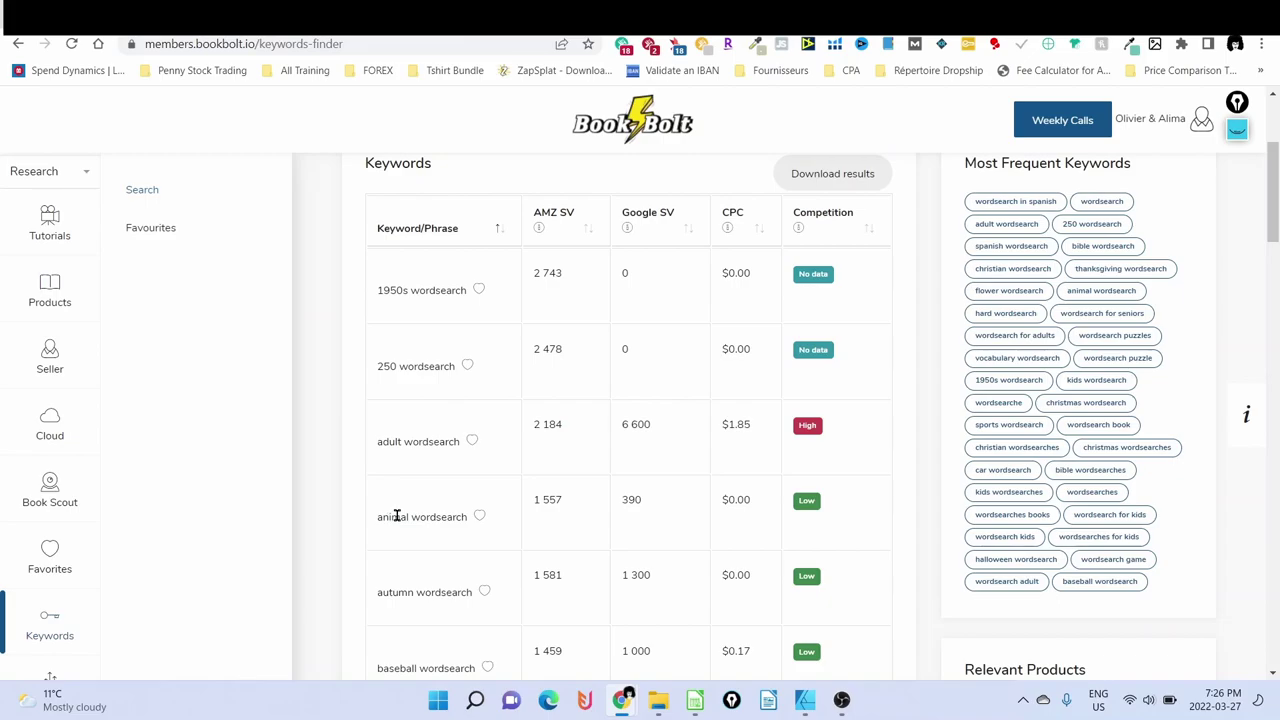
{"action": "double_click", "coordinate": [395, 517]}
{"action": "right_click", "coordinate": [395, 517]}
{"action": "left_click", "coordinate": [468, 311]}
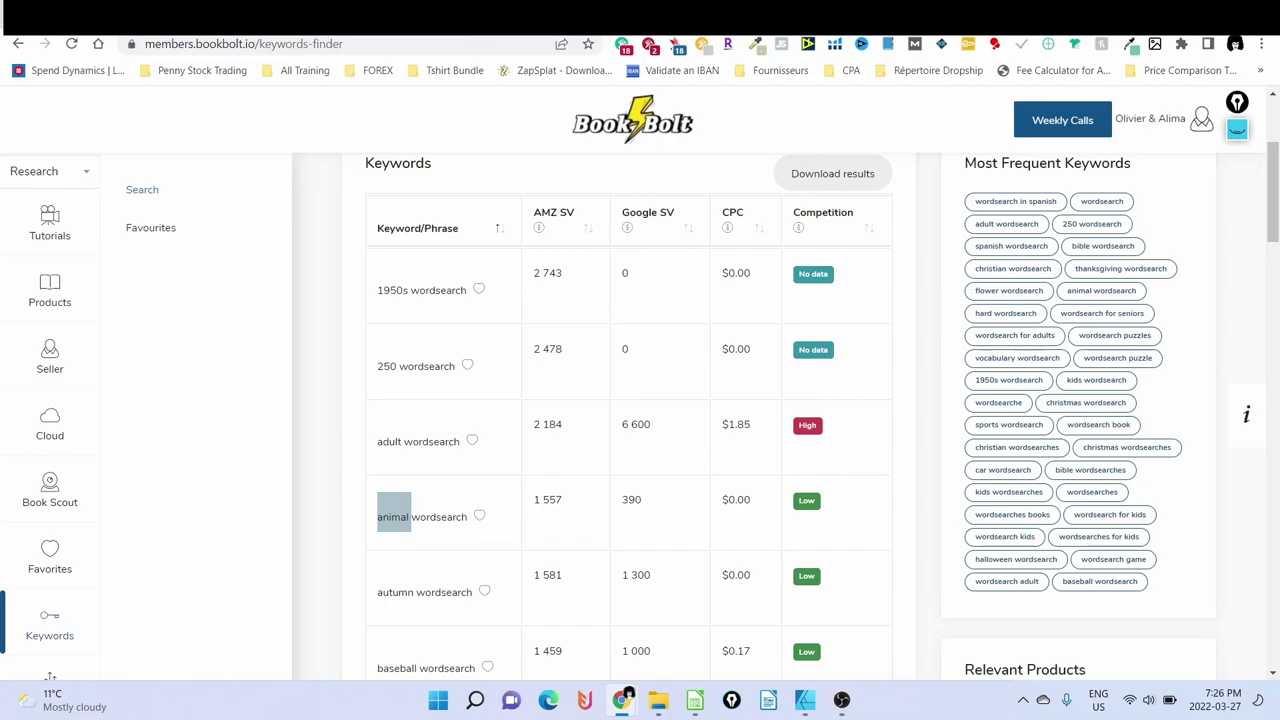
- In a new tab, search the web for 'list of animals'
{"action": "key", "text": "ctrl+t"}
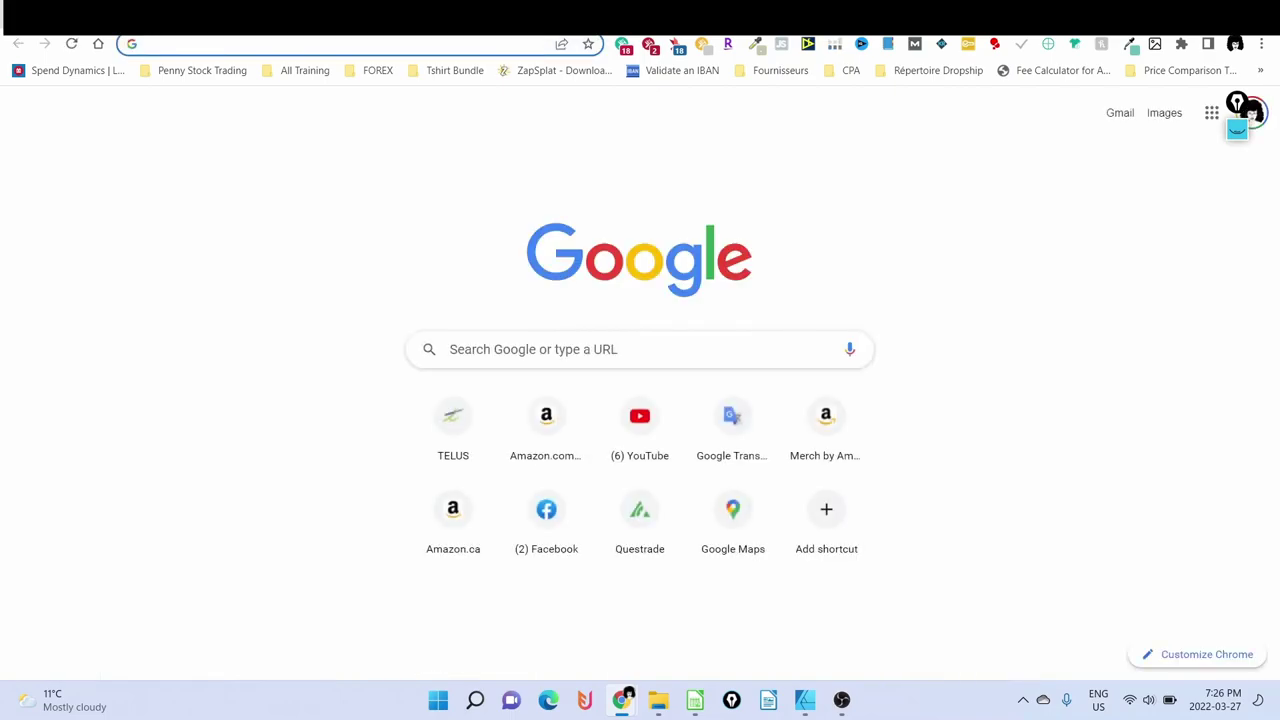
{"action": "type", "text": "list of"}
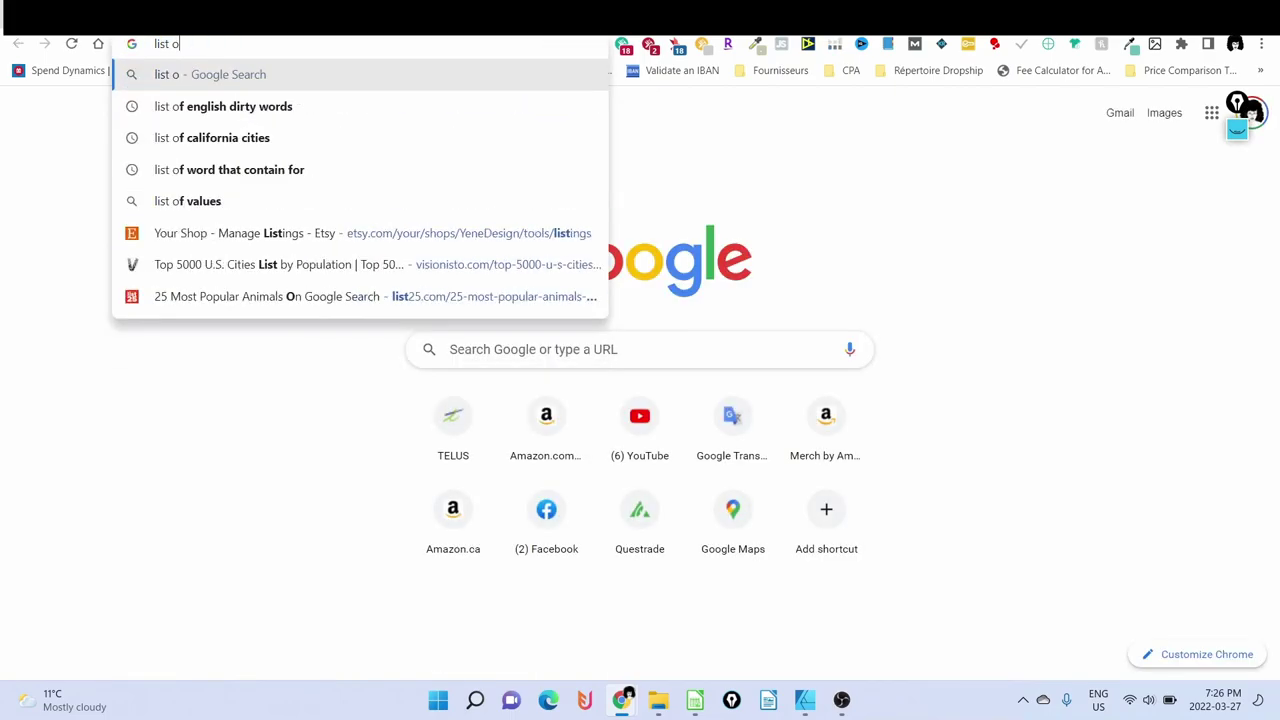
{"action": "key", "text": "ctrl+v"}
{"action": "type", "text": "s"}
{"action": "key", "text": "Return"}
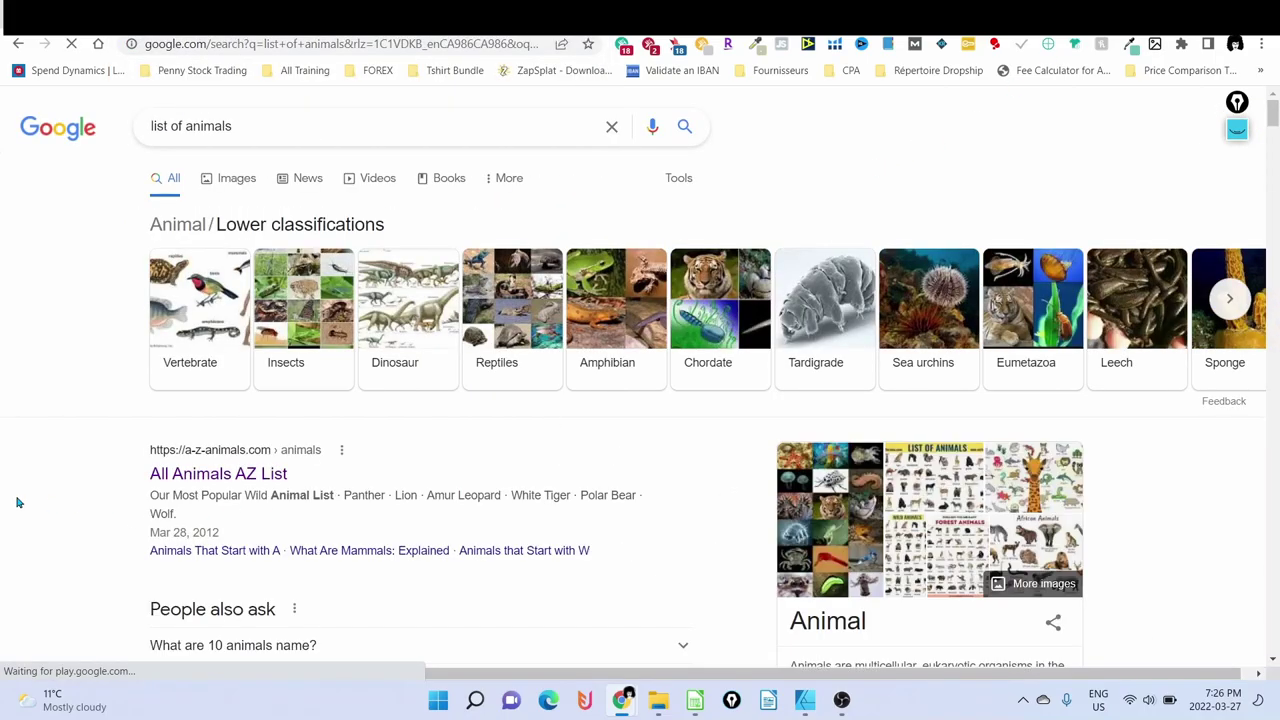
- Open the All Animals A-Z List result and scroll down to the animal names
{"action": "scroll", "coordinate": [143, 438], "scroll_direction": "down", "scroll_amount": 2}
{"action": "left_click", "coordinate": [183, 311]}
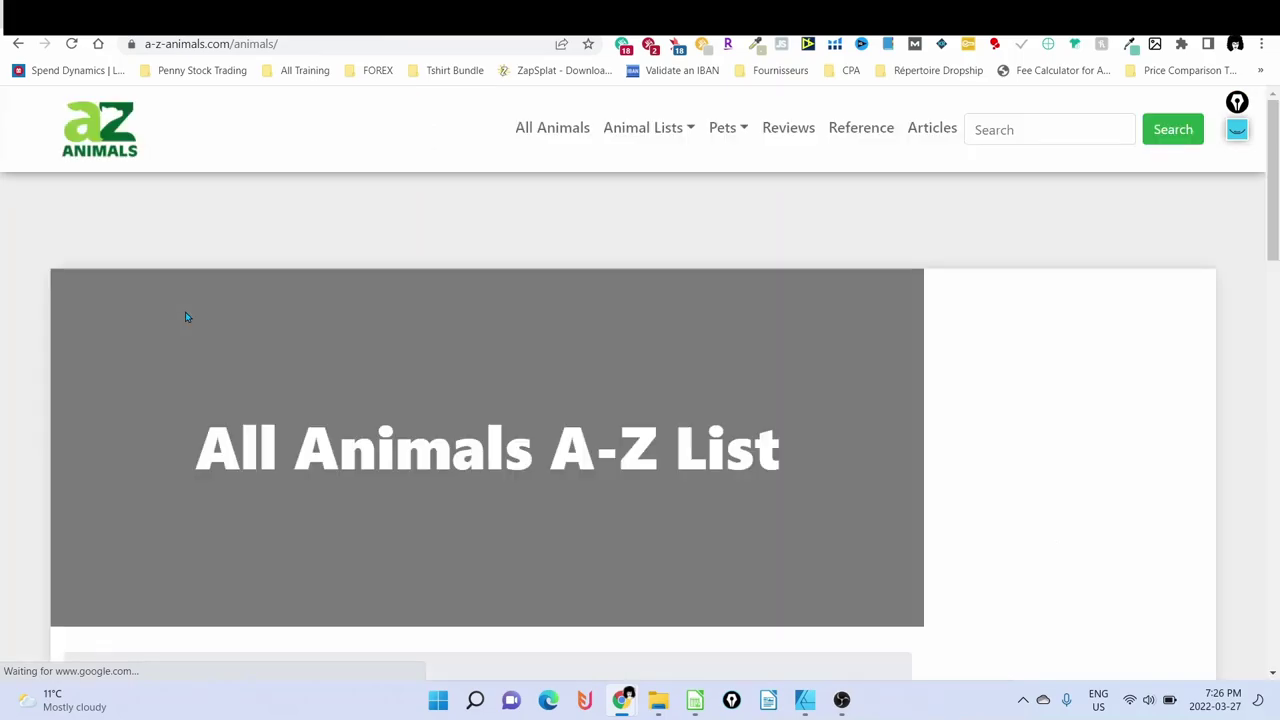
{"action": "scroll", "coordinate": [290, 402], "scroll_direction": "down", "scroll_amount": 12}
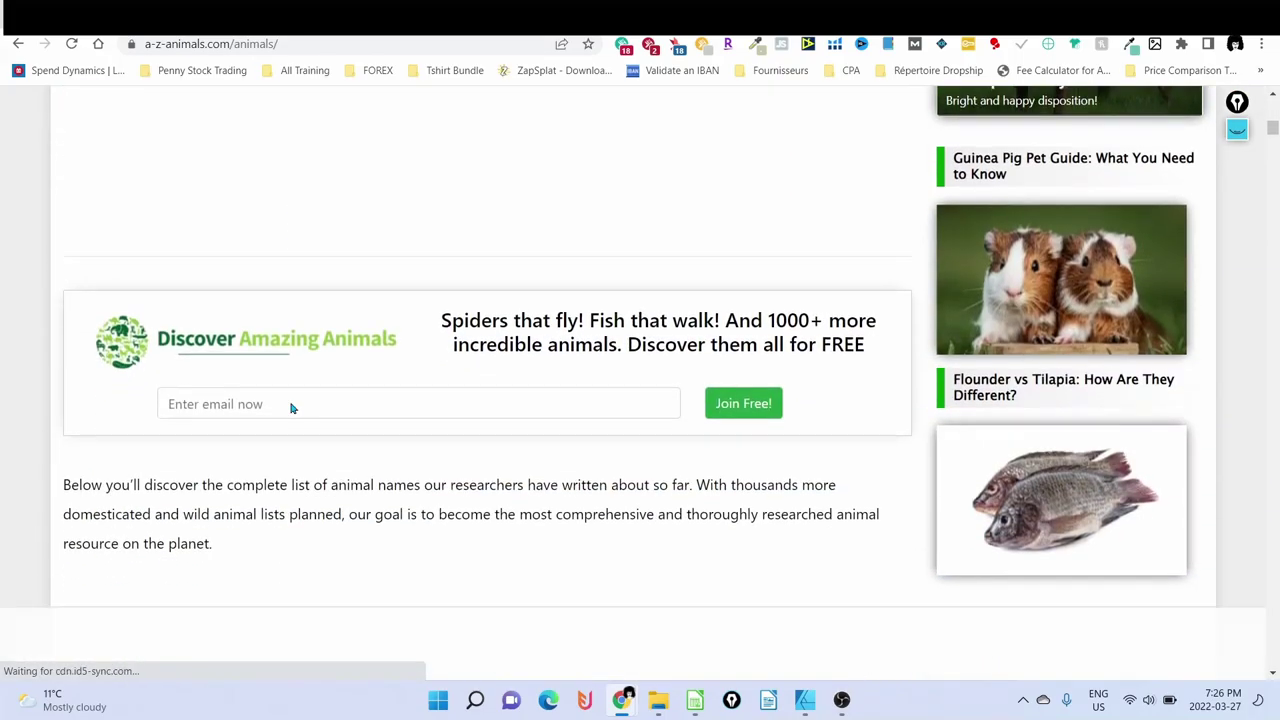
{"action": "scroll", "coordinate": [292, 405], "scroll_direction": "down", "scroll_amount": 3}
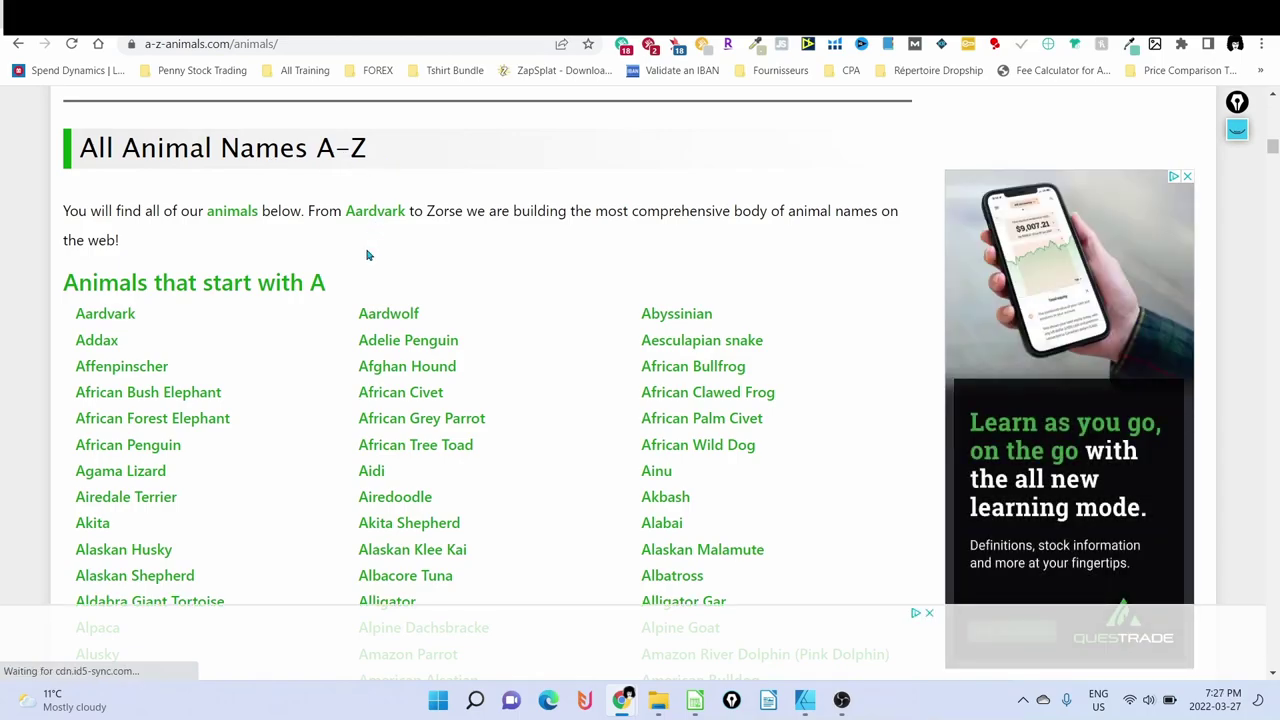
{"action": "scroll", "coordinate": [447, 250], "scroll_direction": "down", "scroll_amount": 2}
- Switch to the Calc animal list and select the first 20 names in A1:A20
{"action": "mouse_move", "coordinate": [695, 700]}
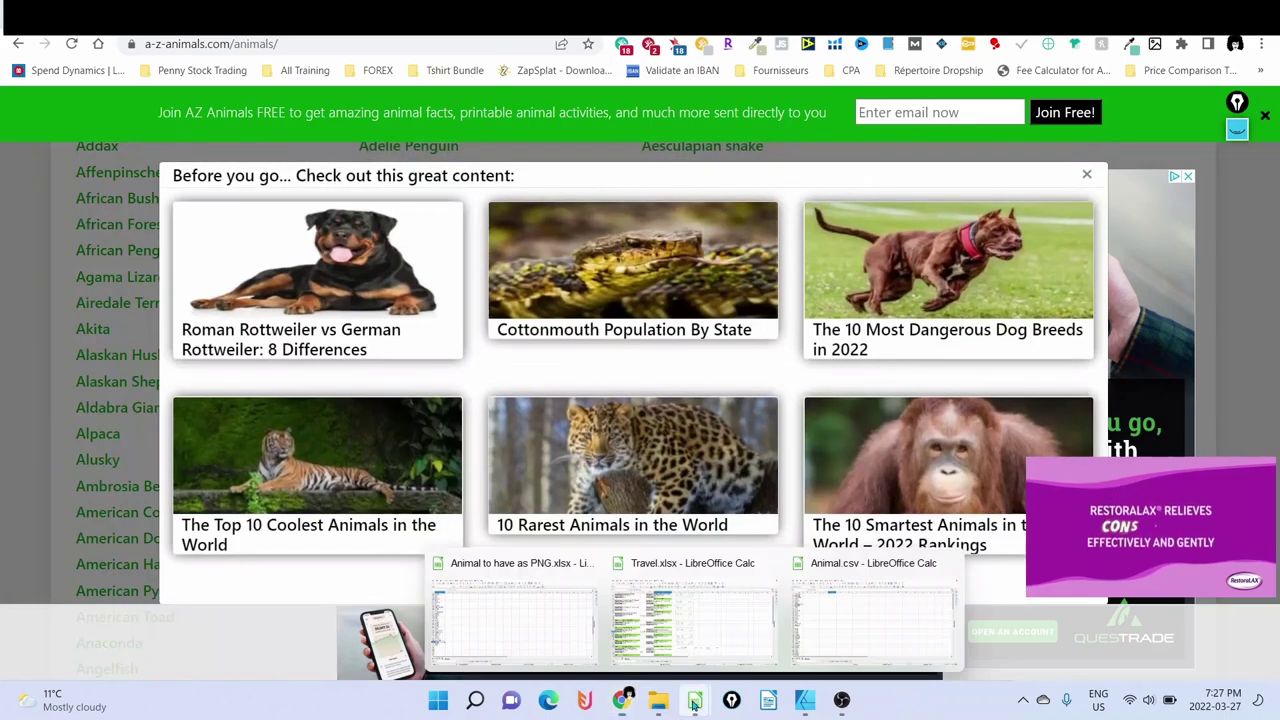
{"action": "left_click", "coordinate": [698, 638]}
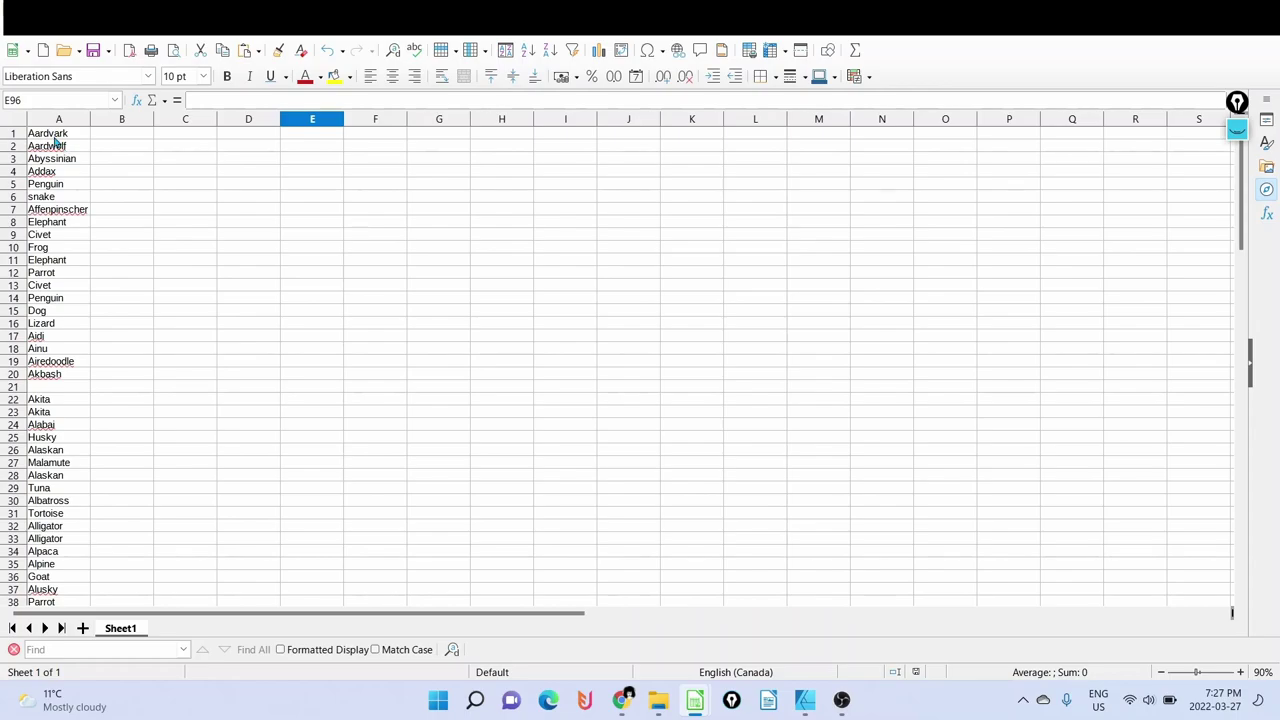
{"action": "left_click_drag", "start_coordinate": [57, 139], "coordinate": [58, 377]}
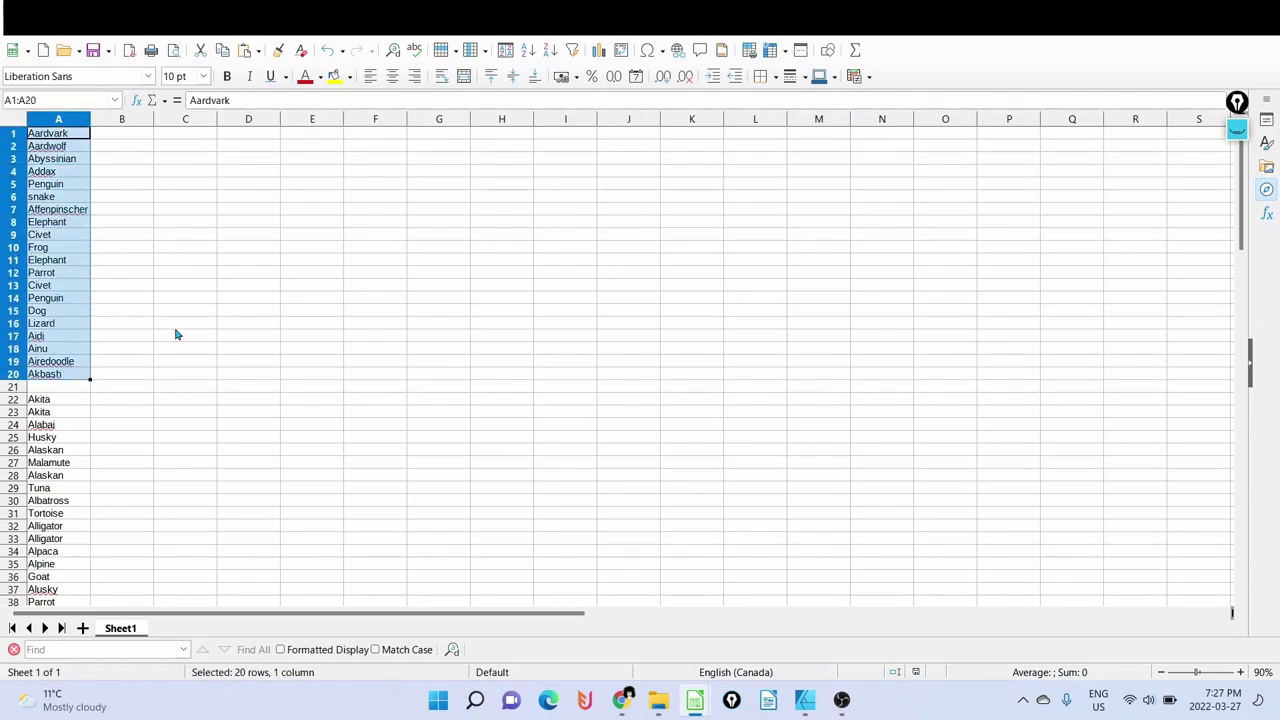
{"action": "scroll", "coordinate": [190, 340], "scroll_direction": "down", "scroll_amount": 20}
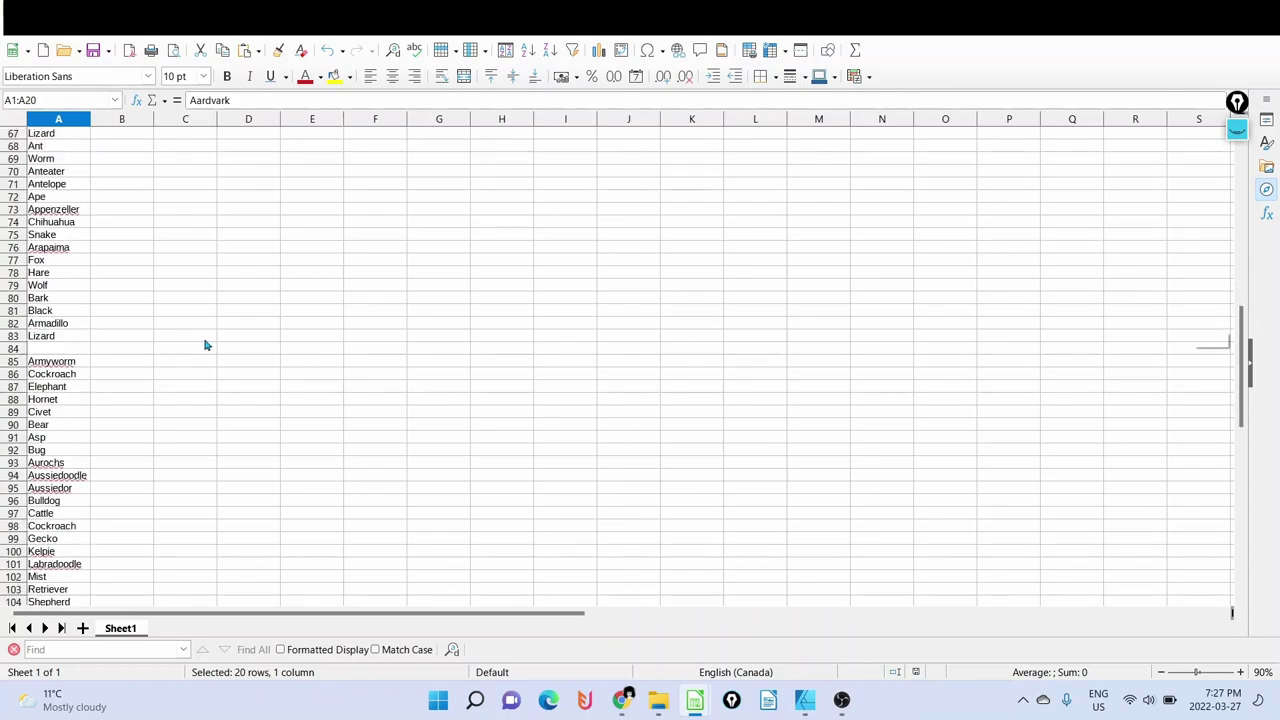
{"action": "scroll", "coordinate": [205, 345], "scroll_direction": "up", "scroll_amount": 13}
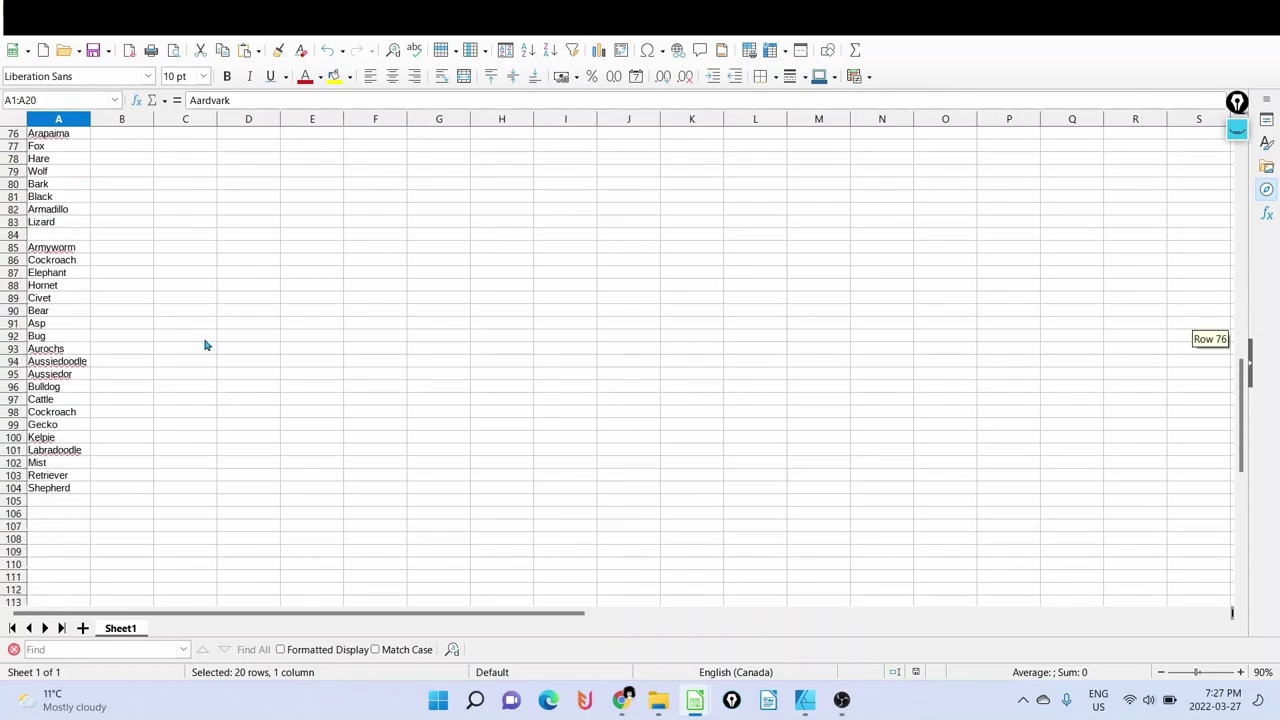
{"action": "scroll", "coordinate": [205, 345], "scroll_direction": "up", "scroll_amount": 14}
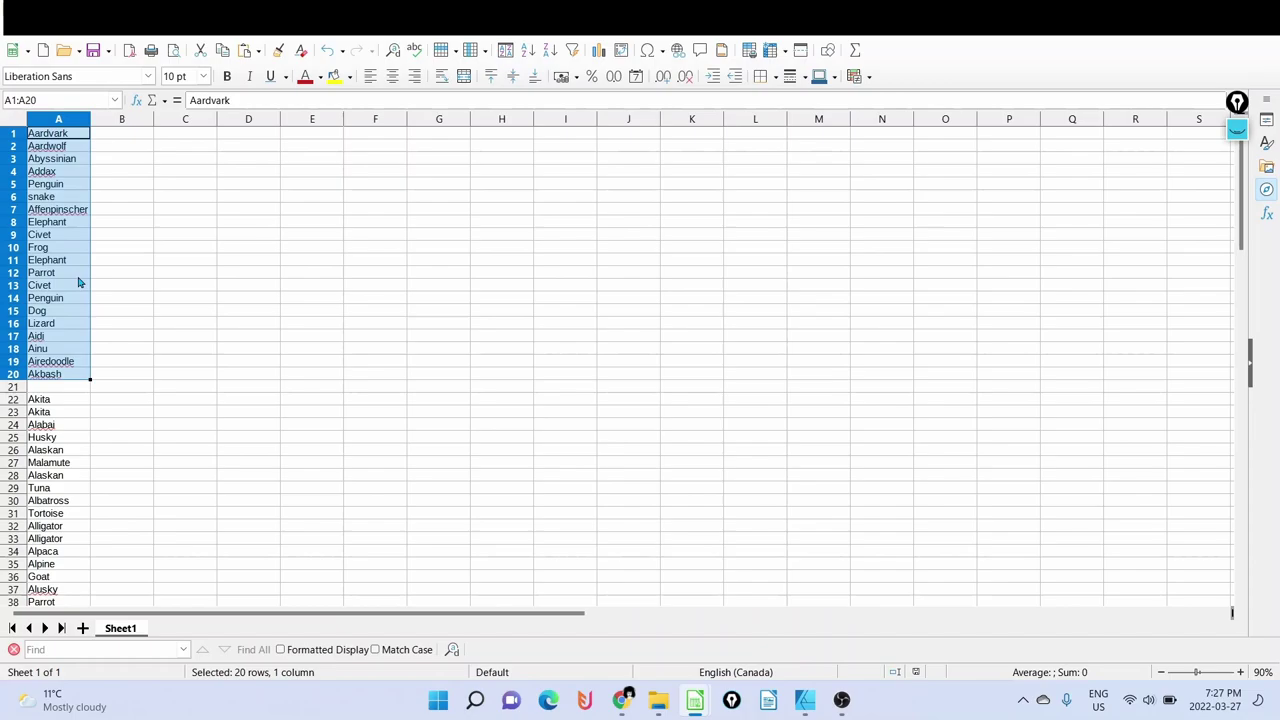
{"action": "scroll", "coordinate": [136, 333], "scroll_direction": "down", "scroll_amount": 3}
{"action": "left_click_drag", "start_coordinate": [68, 286], "coordinate": [75, 533]}
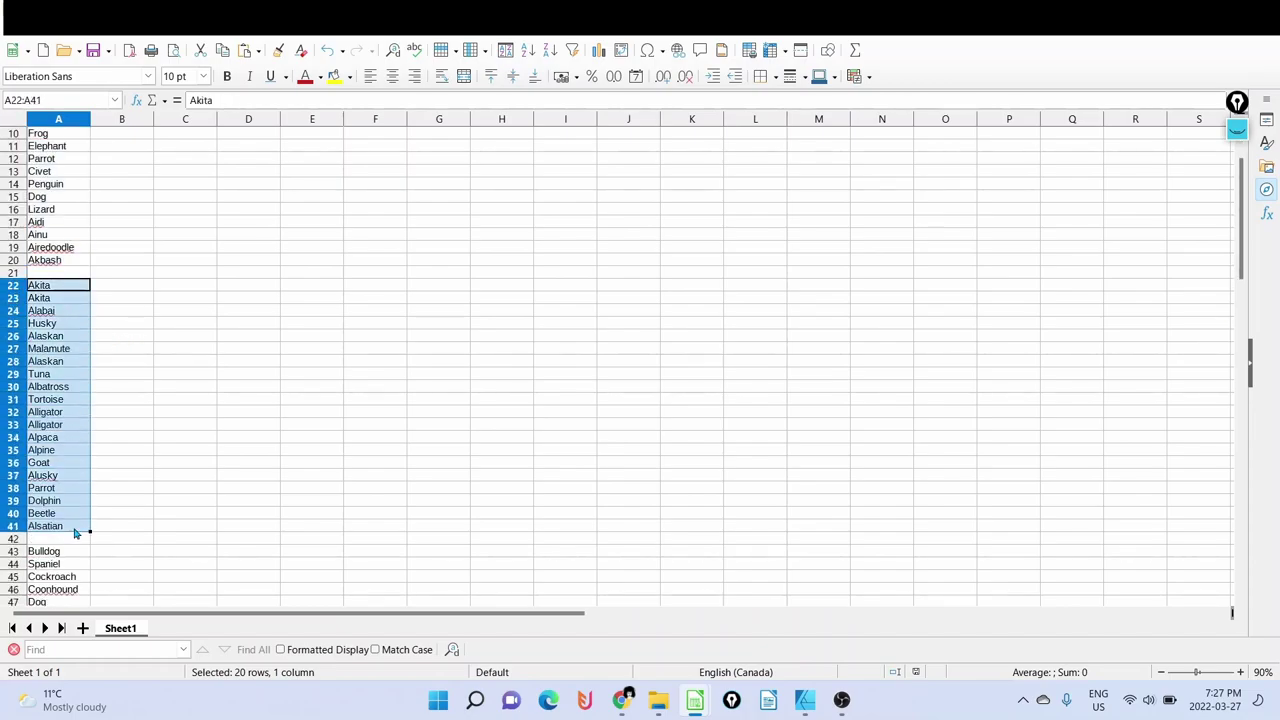
{"action": "scroll", "coordinate": [207, 262], "scroll_direction": "up", "scroll_amount": 3}
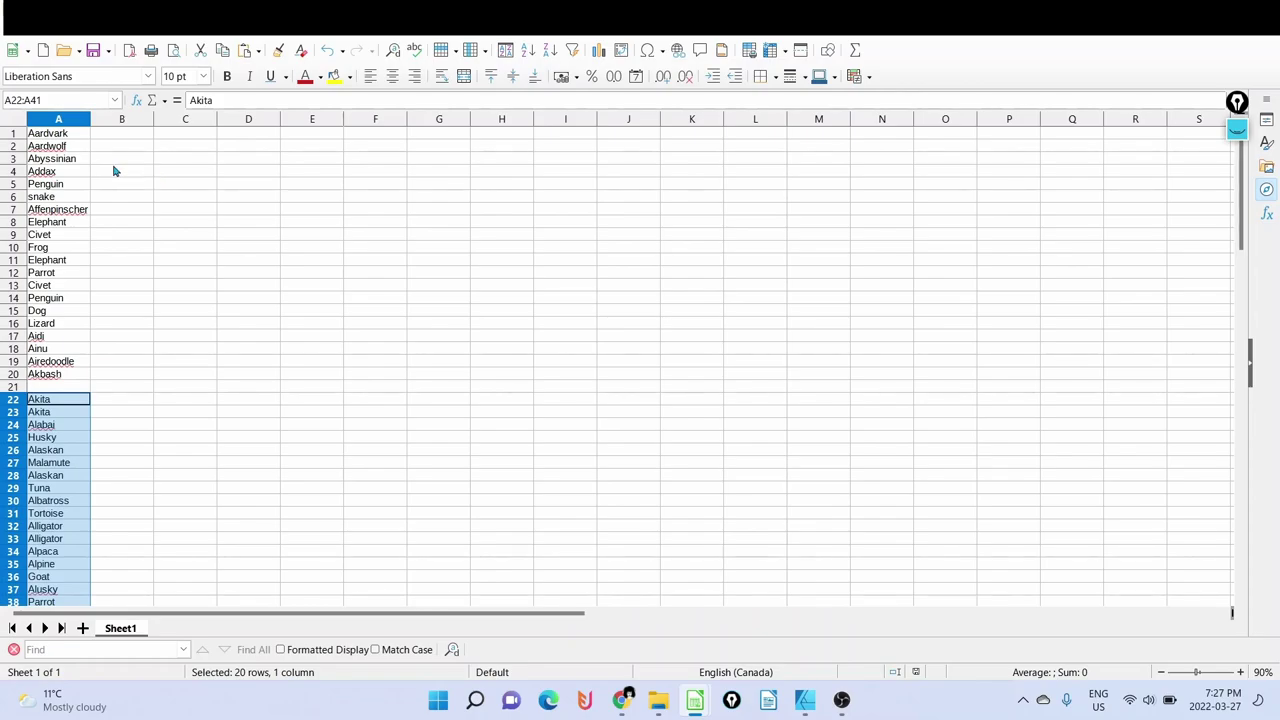
{"action": "left_click_drag", "start_coordinate": [57, 137], "coordinate": [63, 375]}
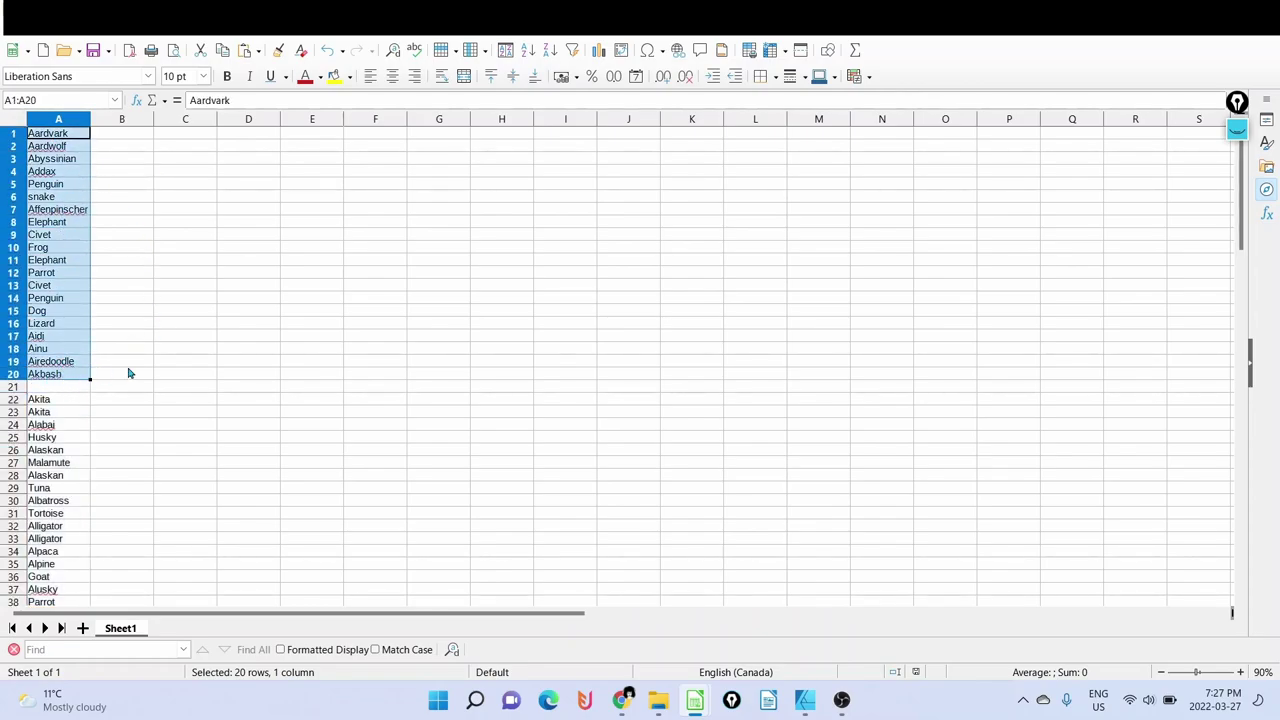
- Check the blank-row-separated blocks A22:A40 and A43:A62 hold about 20 names, then return to Chrome
{"action": "scroll", "coordinate": [47, 375], "scroll_direction": "down", "scroll_amount": 1}
{"action": "left_click", "coordinate": [42, 354]}
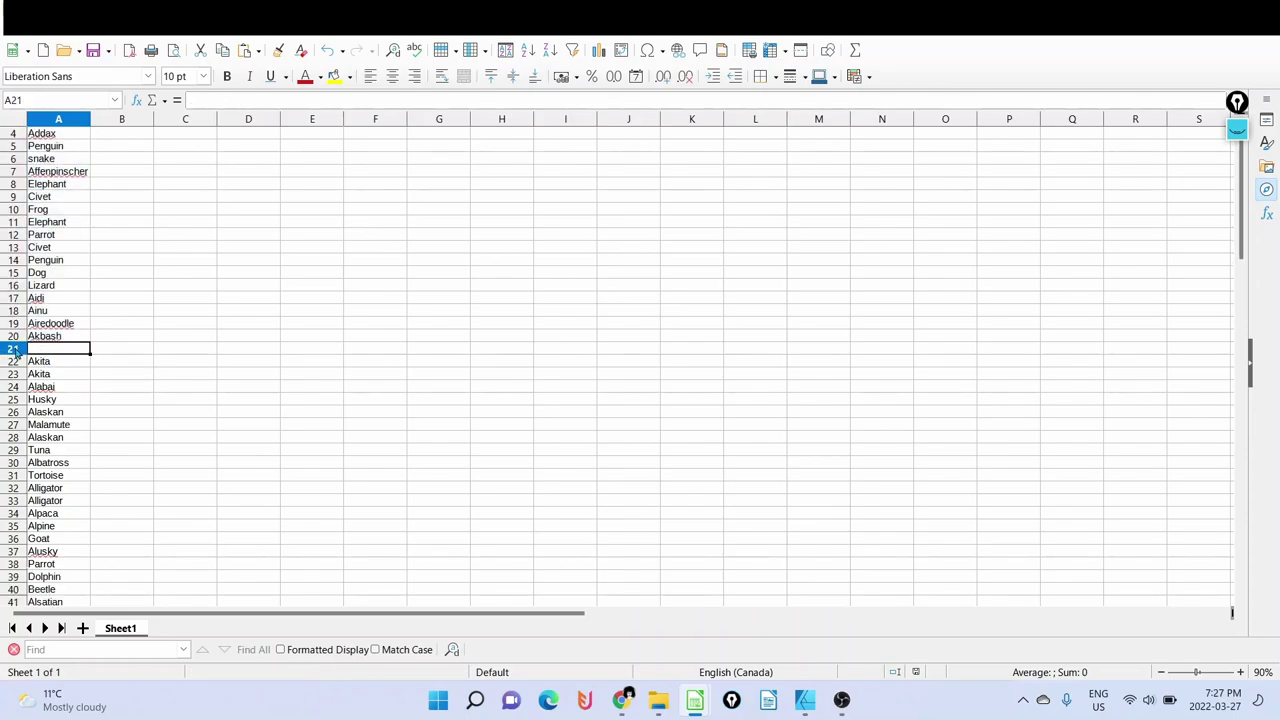
{"action": "scroll", "coordinate": [108, 358], "scroll_direction": "down", "scroll_amount": 4}
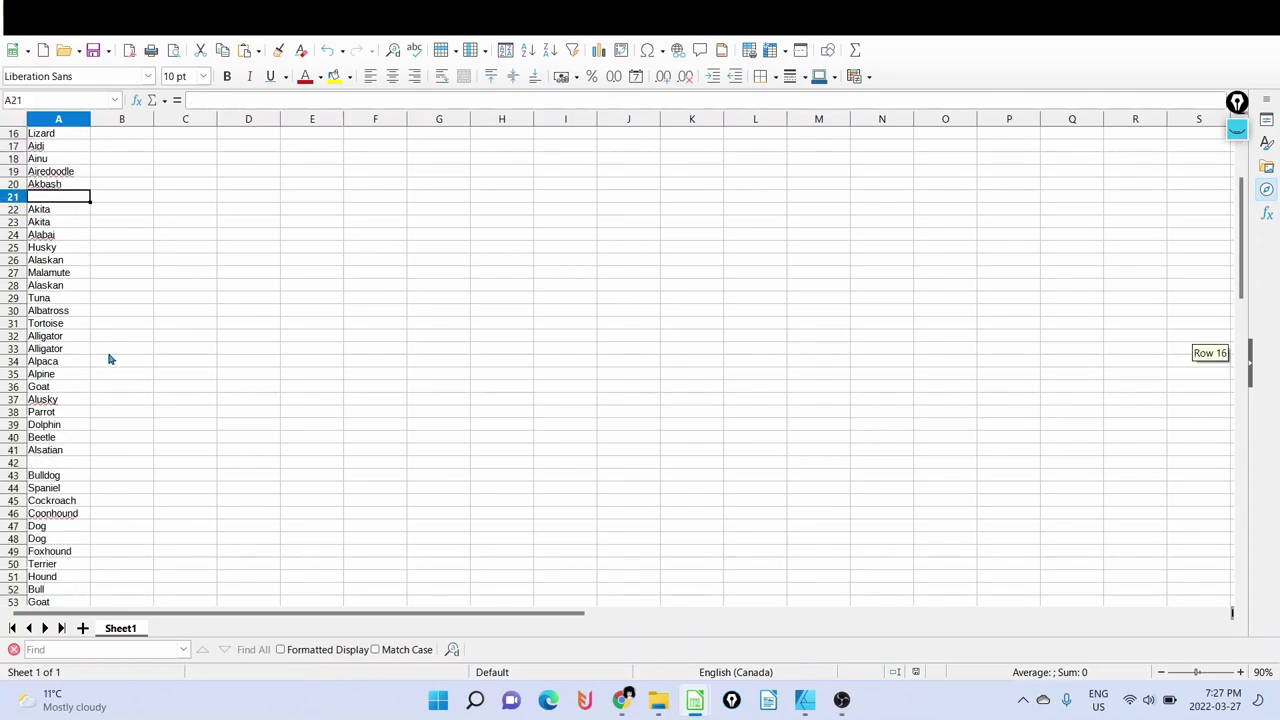
{"action": "left_click_drag", "start_coordinate": [60, 212], "coordinate": [60, 440]}
{"action": "scroll", "coordinate": [20, 395], "scroll_direction": "down", "scroll_amount": 2}
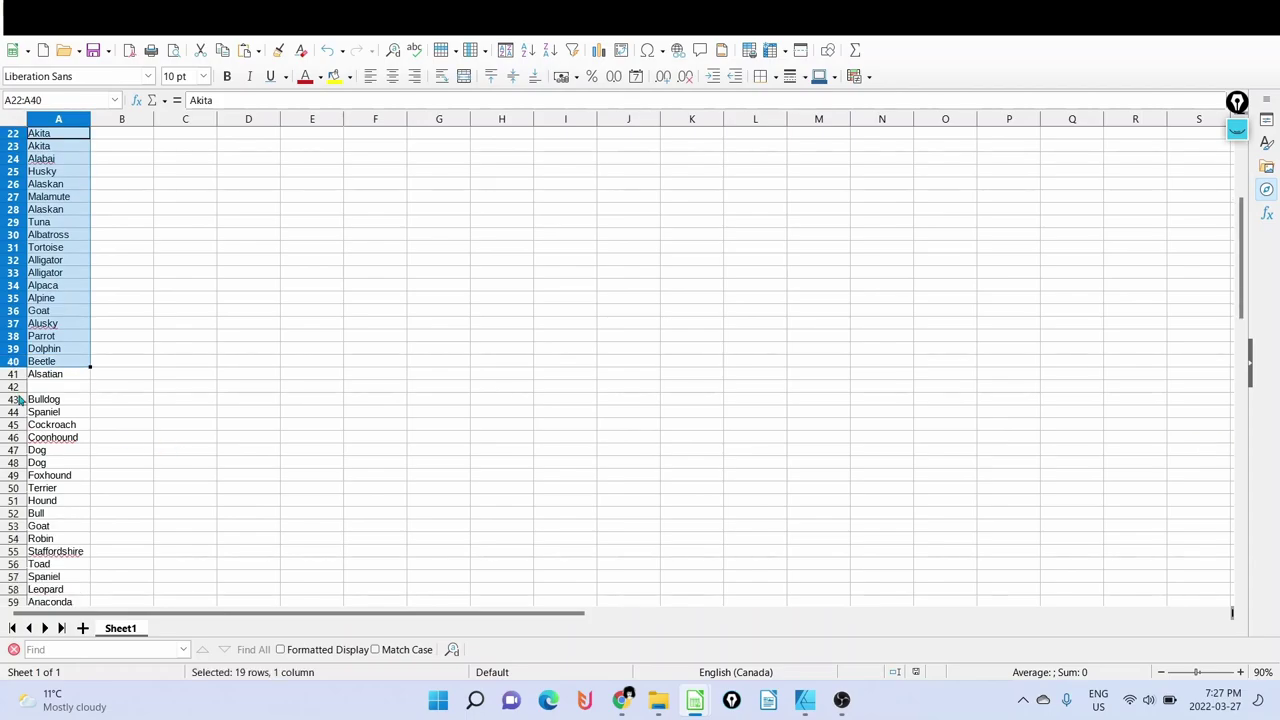
{"action": "left_click", "coordinate": [18, 395]}
{"action": "scroll", "coordinate": [88, 417], "scroll_direction": "down", "scroll_amount": 2}
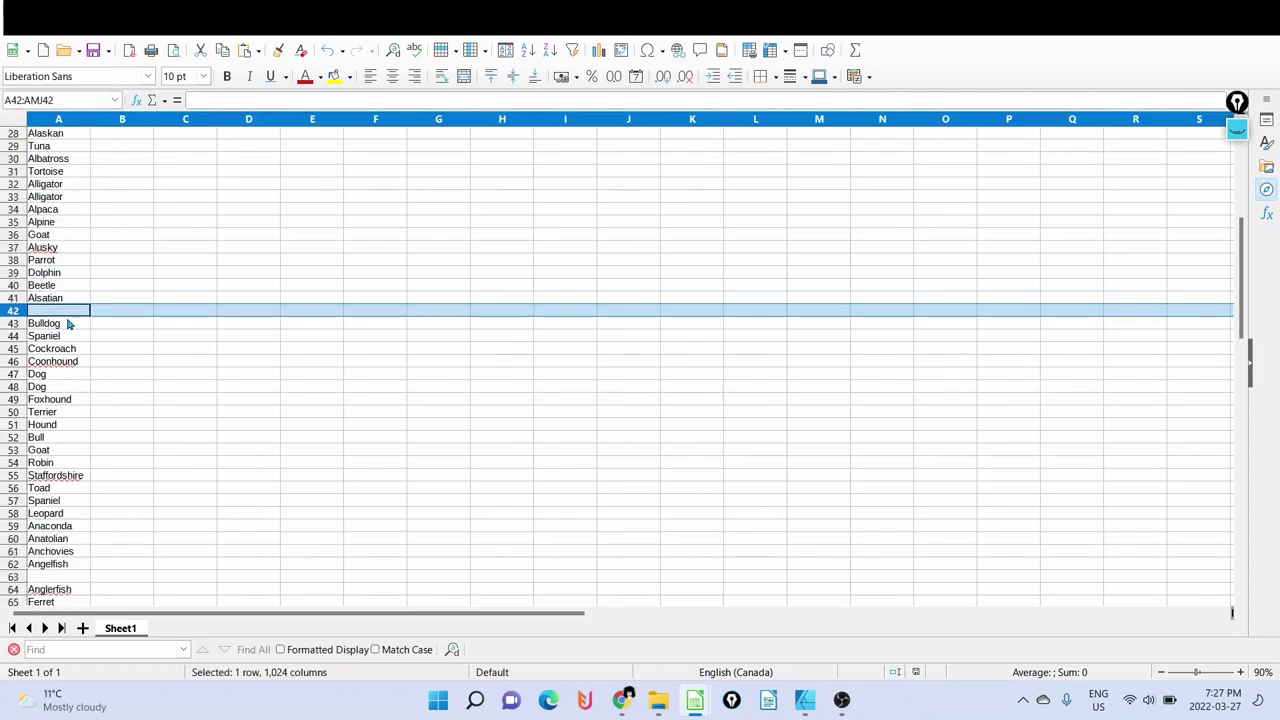
{"action": "left_click_drag", "start_coordinate": [68, 322], "coordinate": [76, 563]}
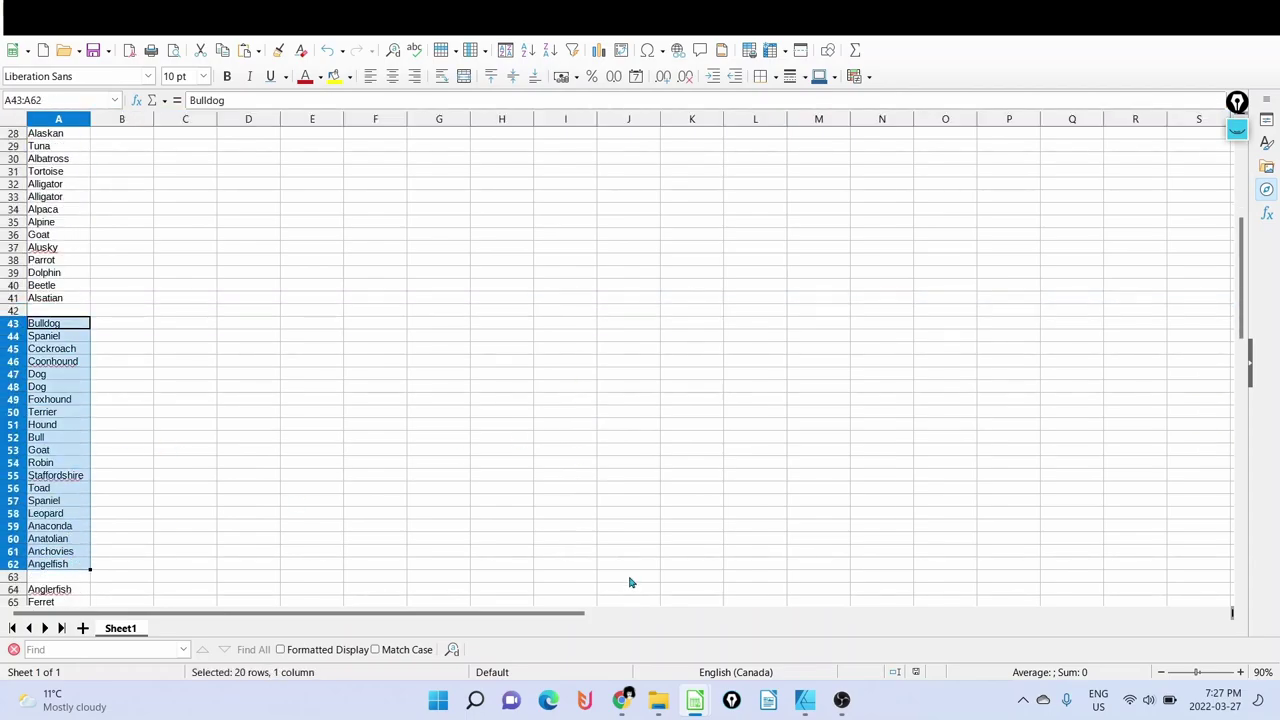
{"action": "mouse_move", "coordinate": [623, 697]}
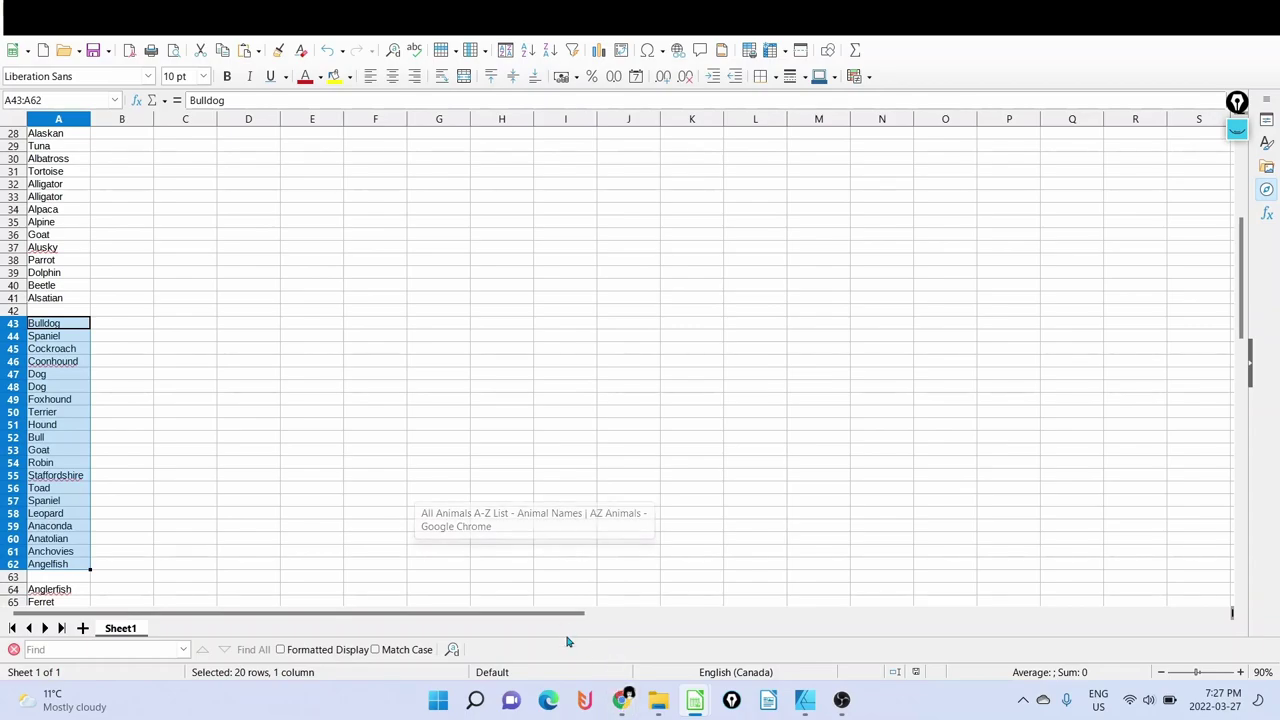
{"action": "left_click", "coordinate": [530, 620]}
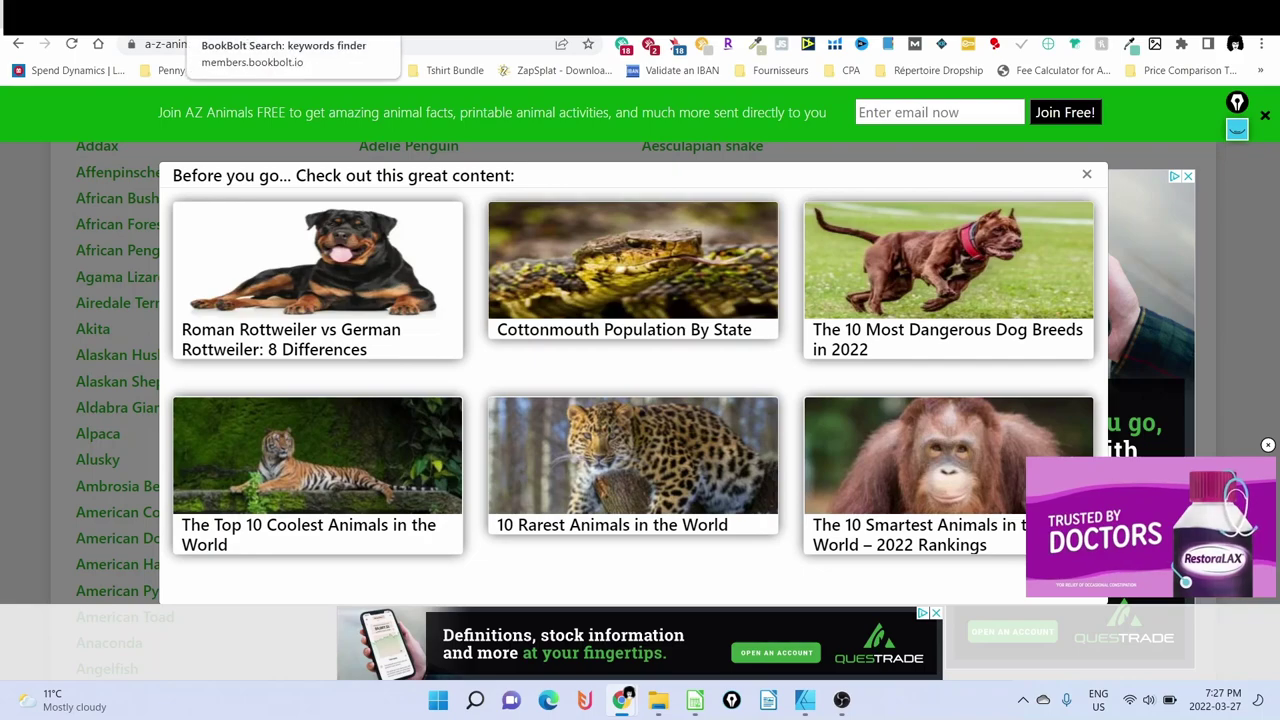
- Go back to the Book Bolt Keywords finder and open the account menu listing PuzzleWiz
{"action": "left_click", "coordinate": [197, 36]}
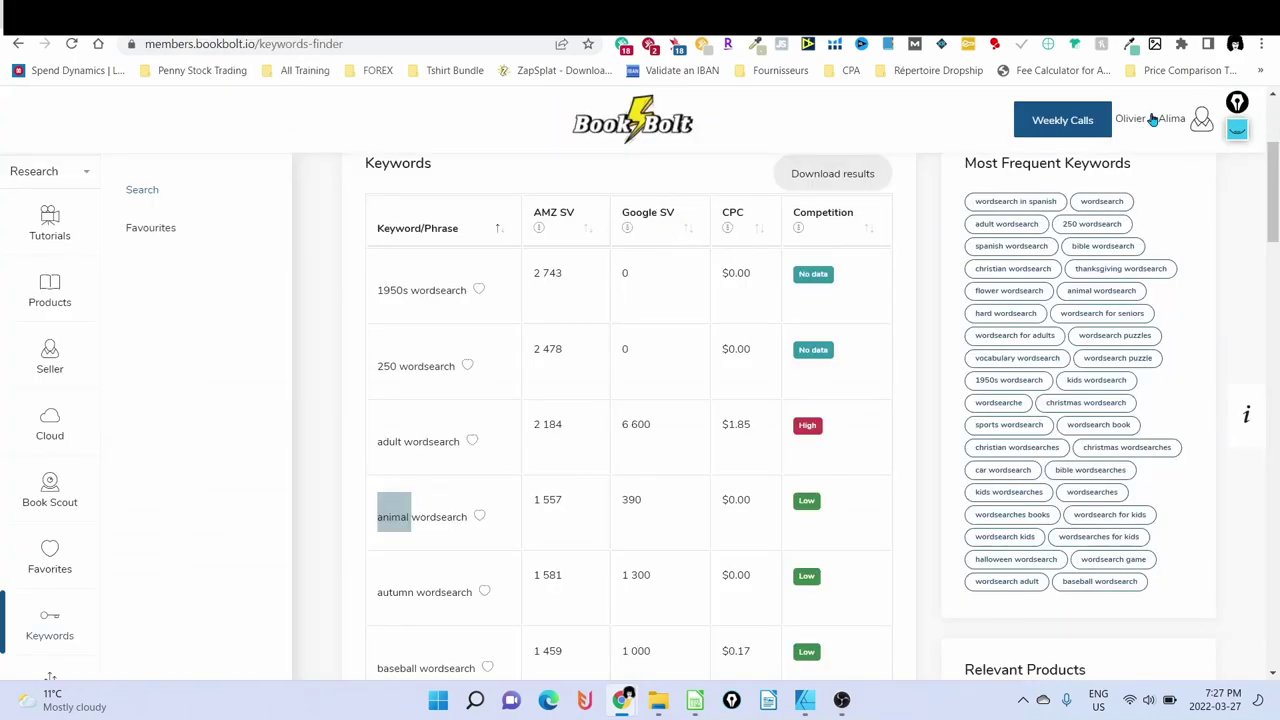
{"action": "left_click", "coordinate": [1201, 125]}
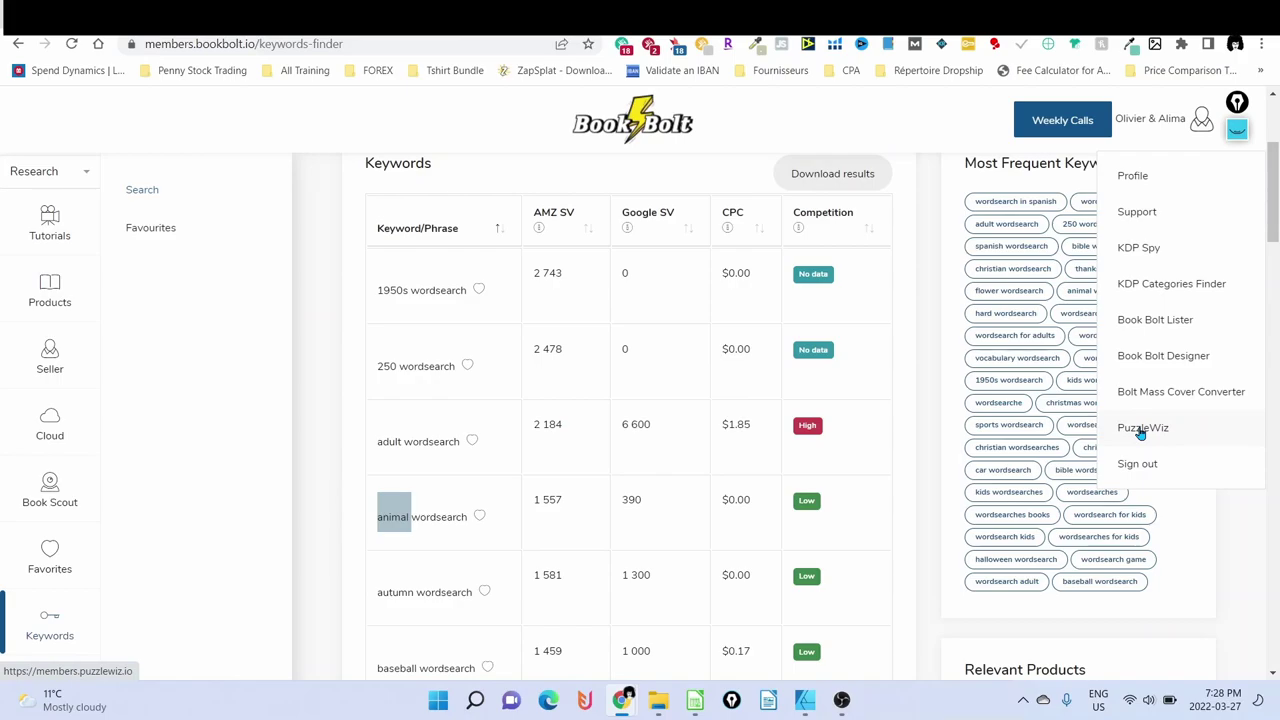
- Open PuzzleWiz's Word Search generator and set the book size to 6 x 9
{"action": "left_click", "coordinate": [1140, 432]}
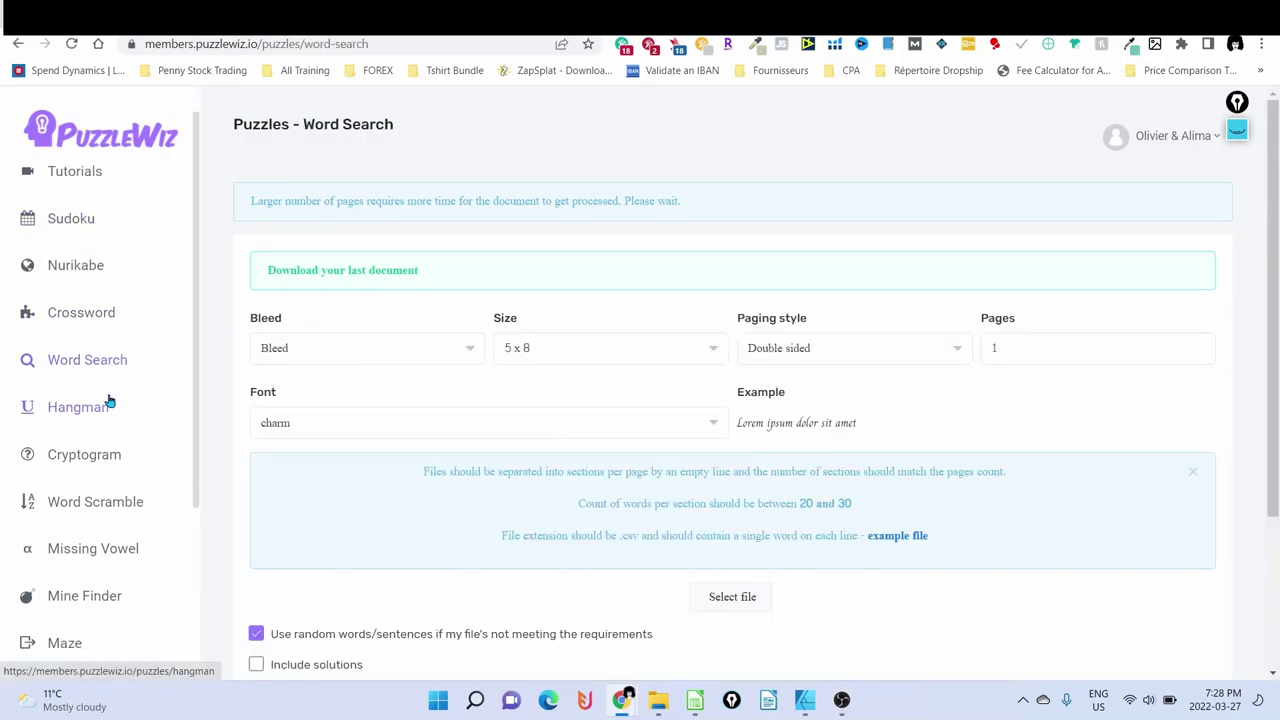
{"action": "scroll", "coordinate": [575, 520], "scroll_direction": "down", "scroll_amount": 1}
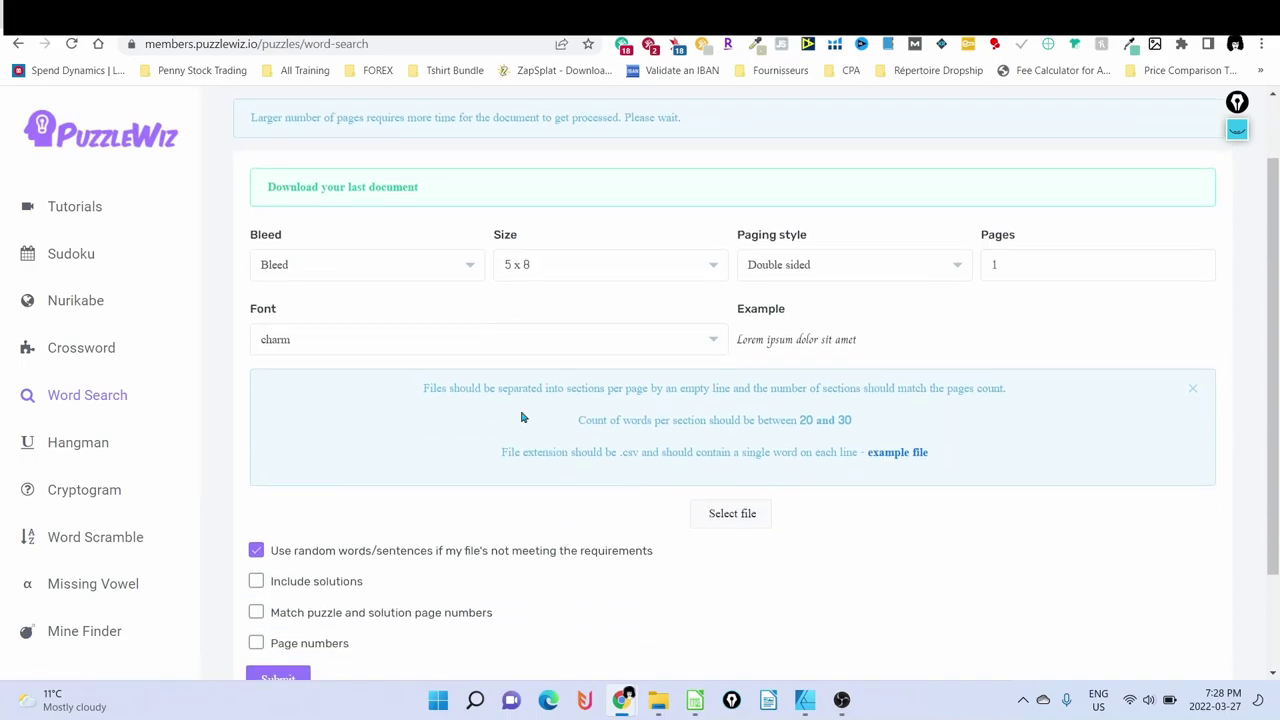
{"action": "scroll", "coordinate": [410, 307], "scroll_direction": "up", "scroll_amount": 1}
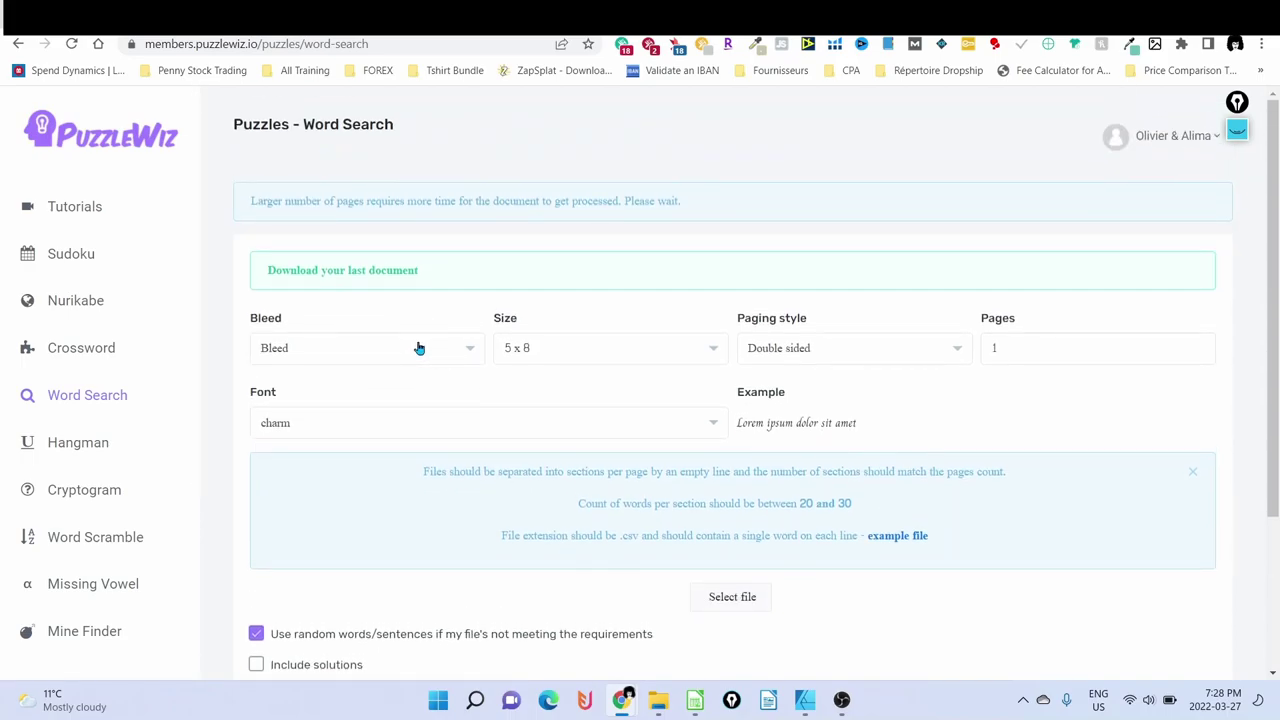
{"action": "left_click", "coordinate": [419, 347]}
{"action": "left_click", "coordinate": [419, 347]}
{"action": "left_click", "coordinate": [591, 354]}
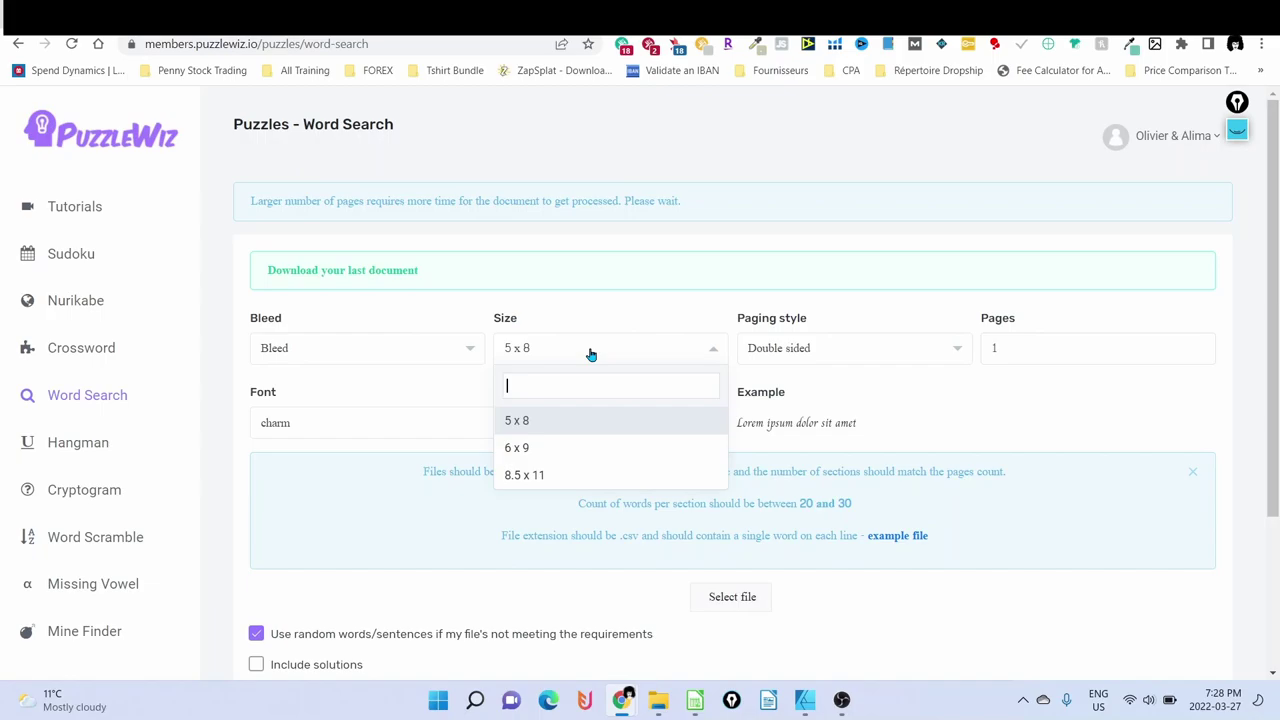
{"action": "left_click", "coordinate": [558, 450]}
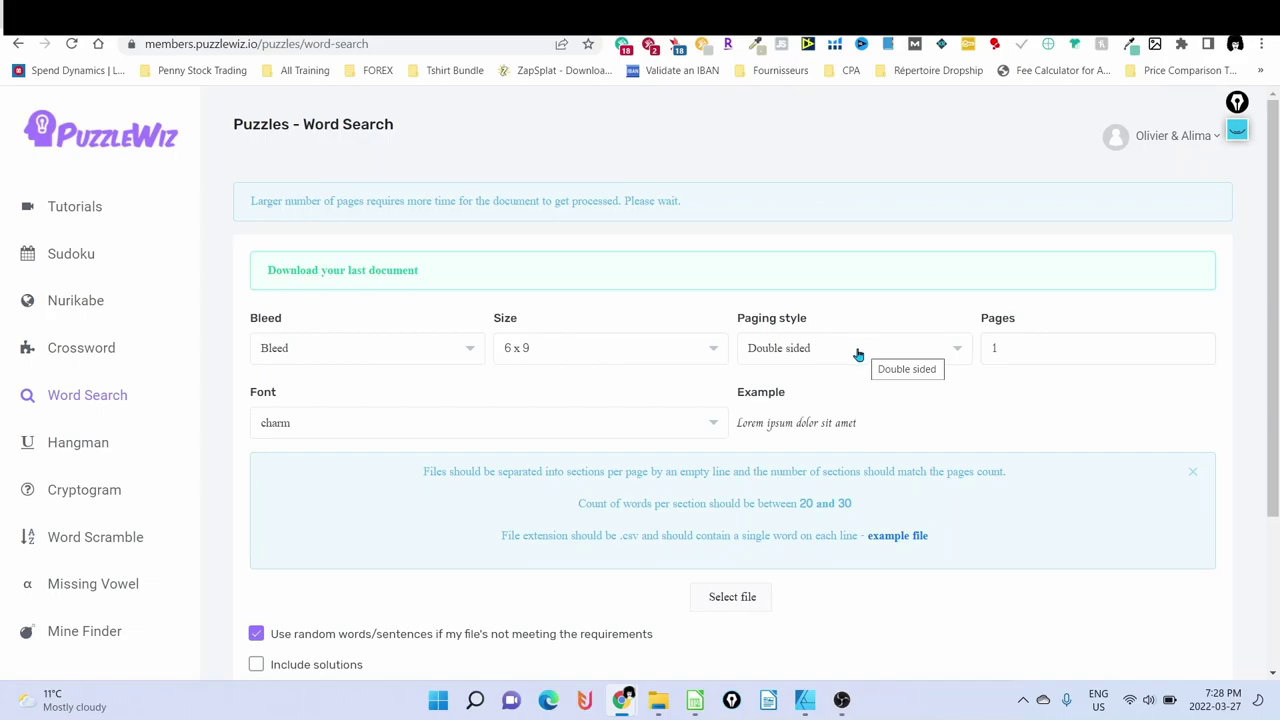
- Set Pages to 10 and switch the puzzle font to cambay
{"action": "left_click", "coordinate": [1035, 349]}
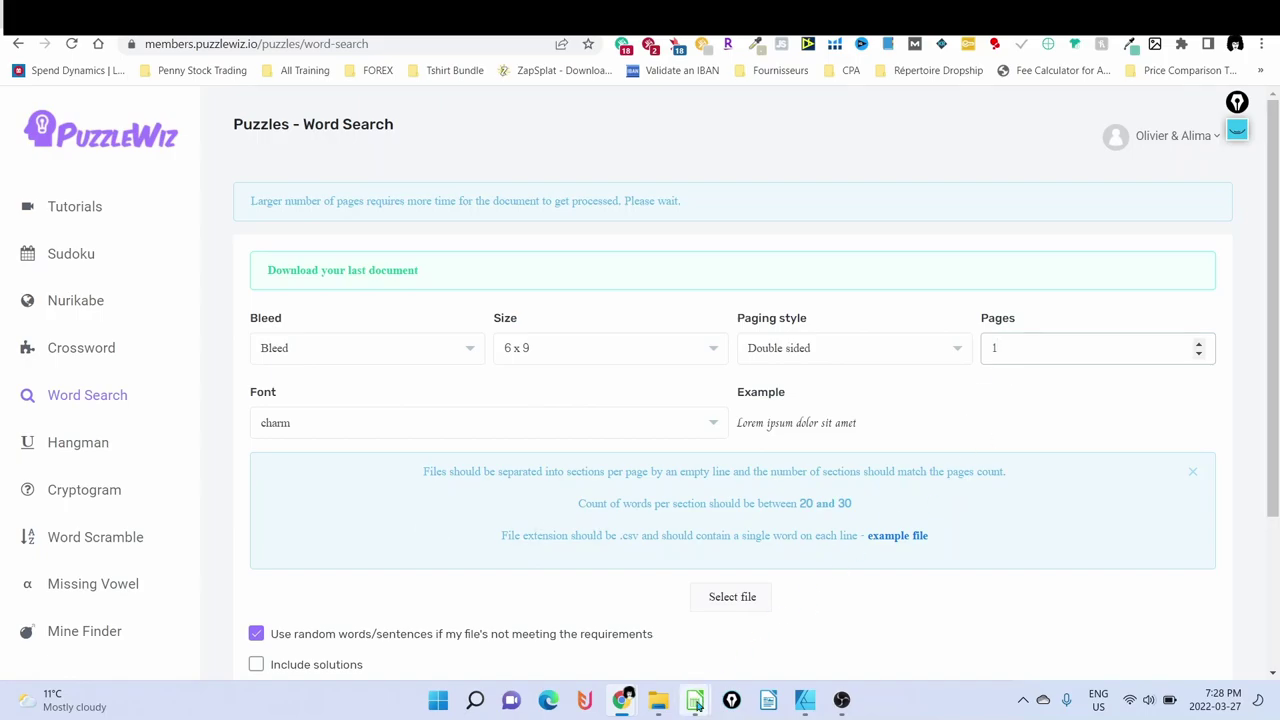
{"action": "mouse_move", "coordinate": [695, 700]}
{"action": "left_click", "coordinate": [690, 615]}
{"action": "scroll", "coordinate": [151, 334], "scroll_direction": "up", "scroll_amount": 9}
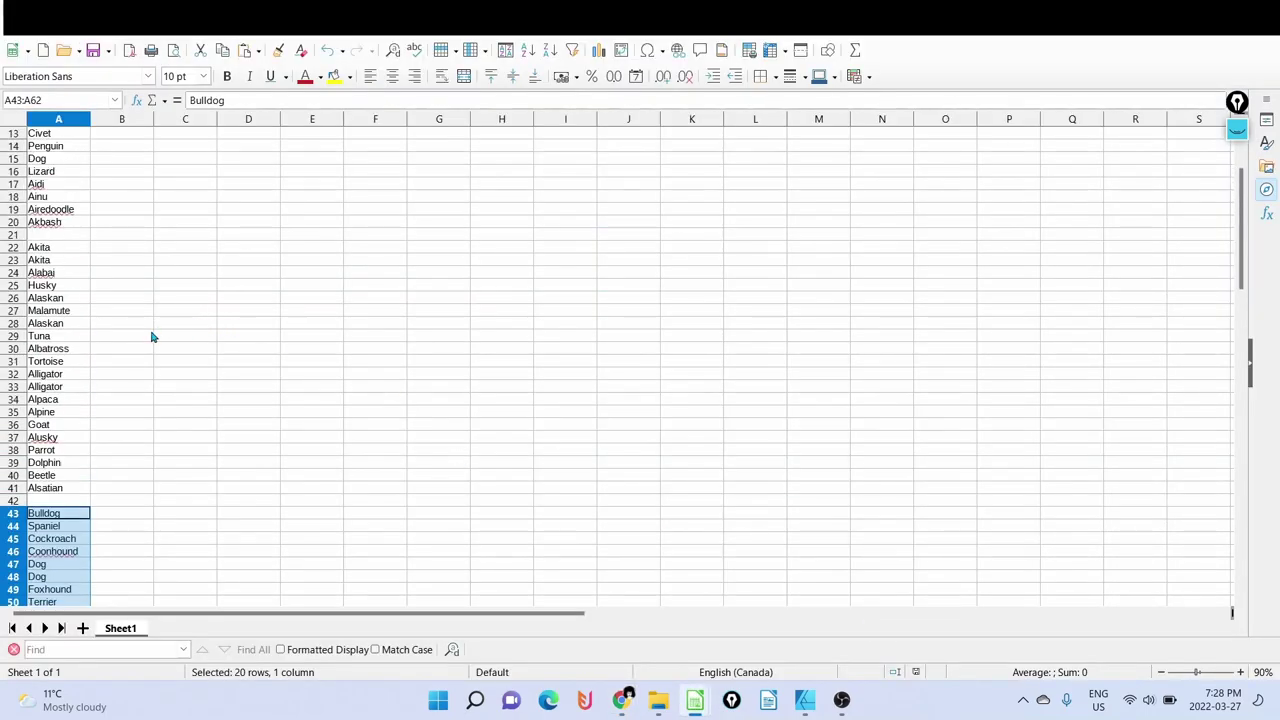
{"action": "left_click", "coordinate": [1163, 15]}
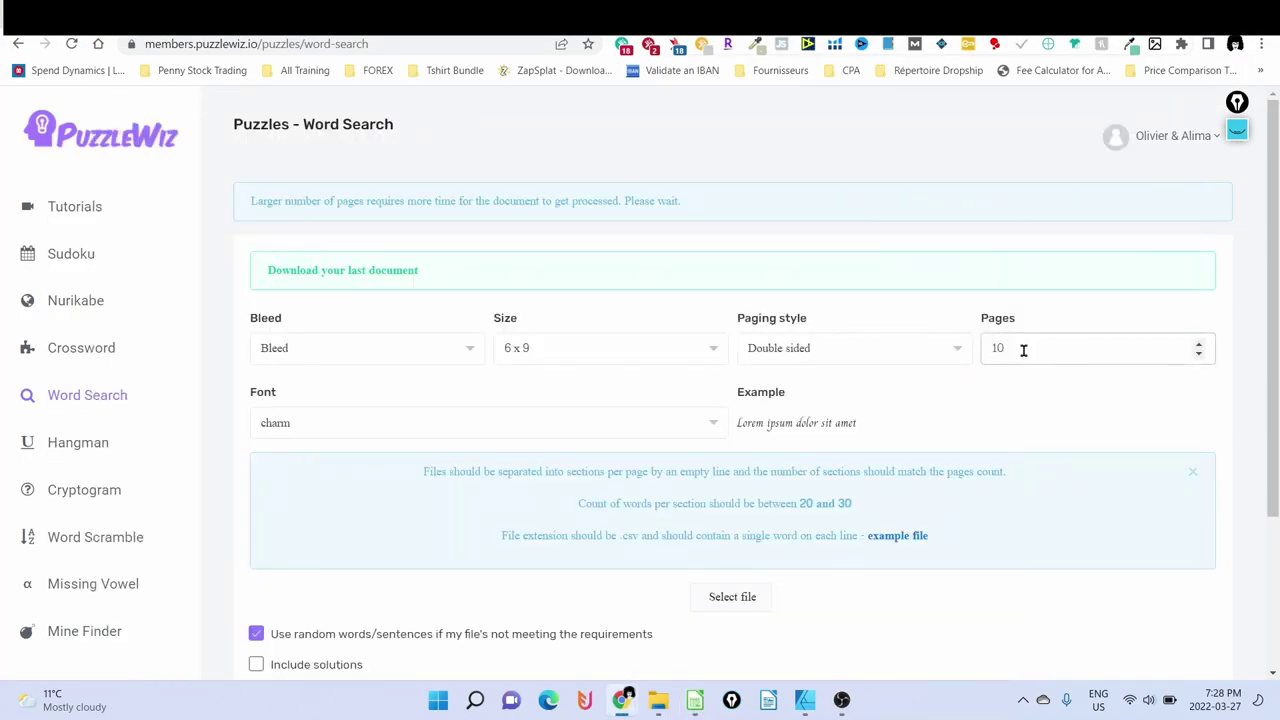
{"action": "left_click", "coordinate": [414, 428]}
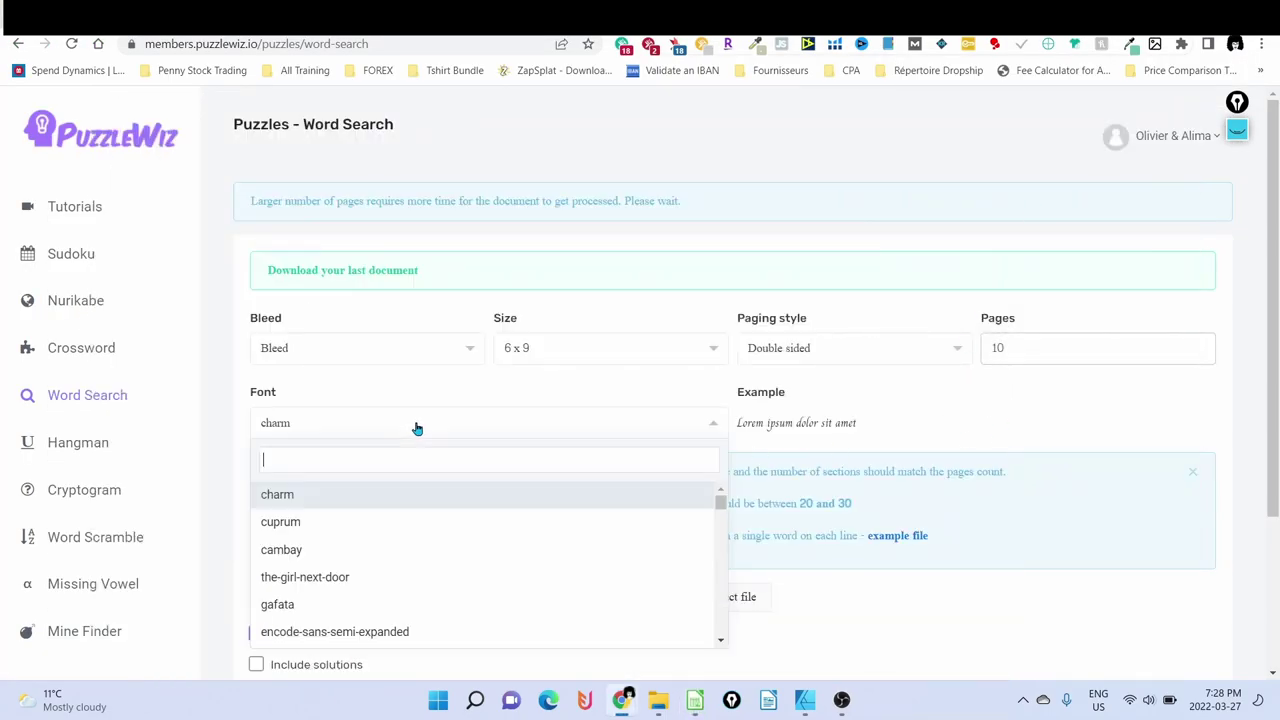
{"action": "left_click", "coordinate": [368, 525]}
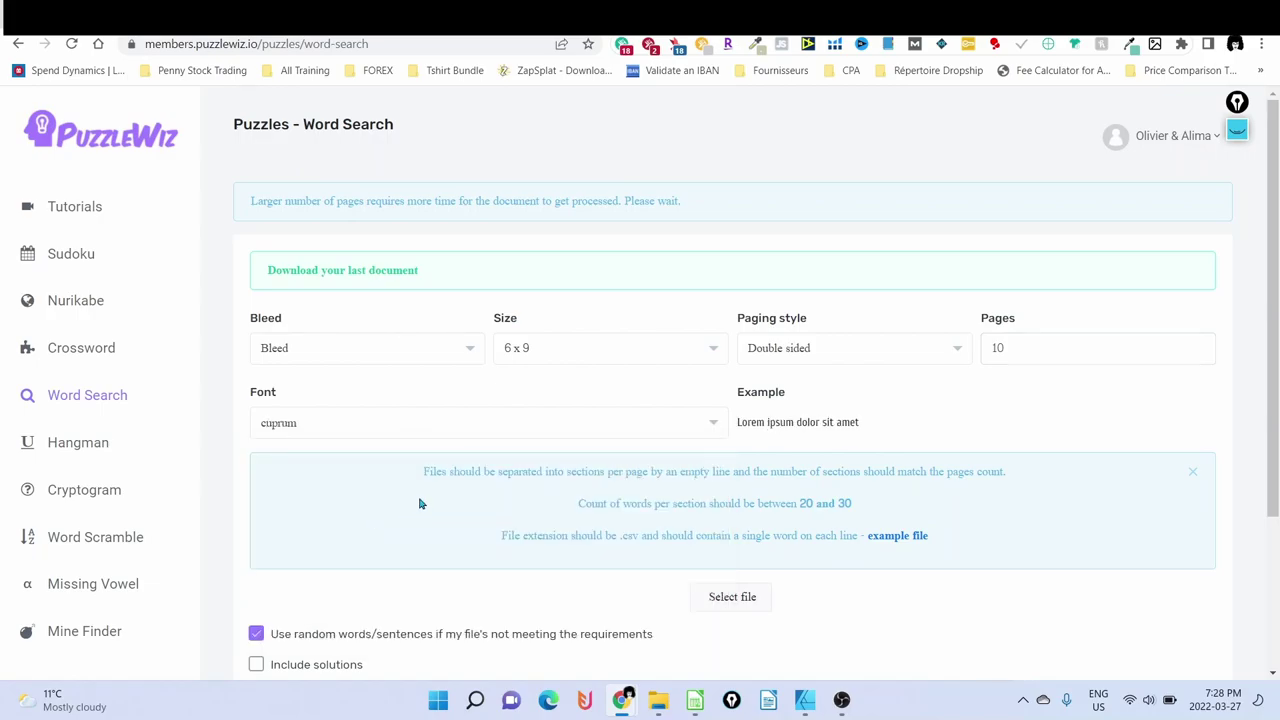
{"action": "left_click", "coordinate": [491, 429]}
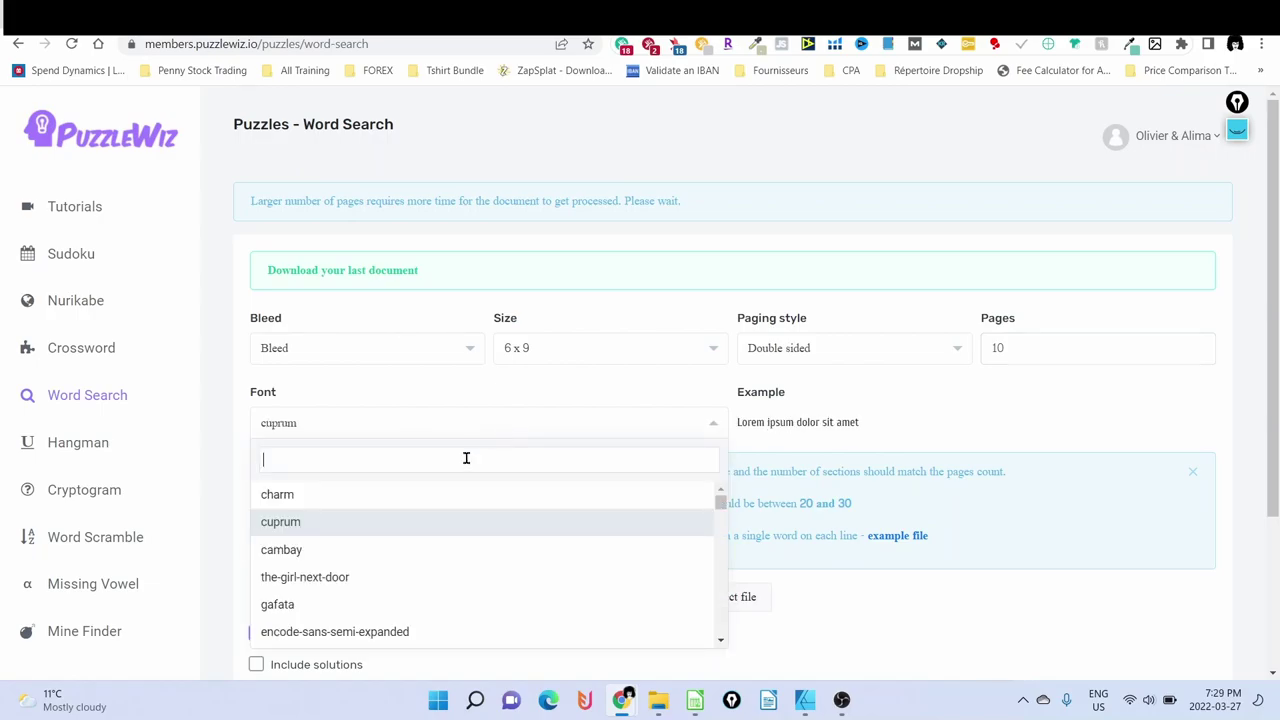
{"action": "left_click", "coordinate": [368, 552]}
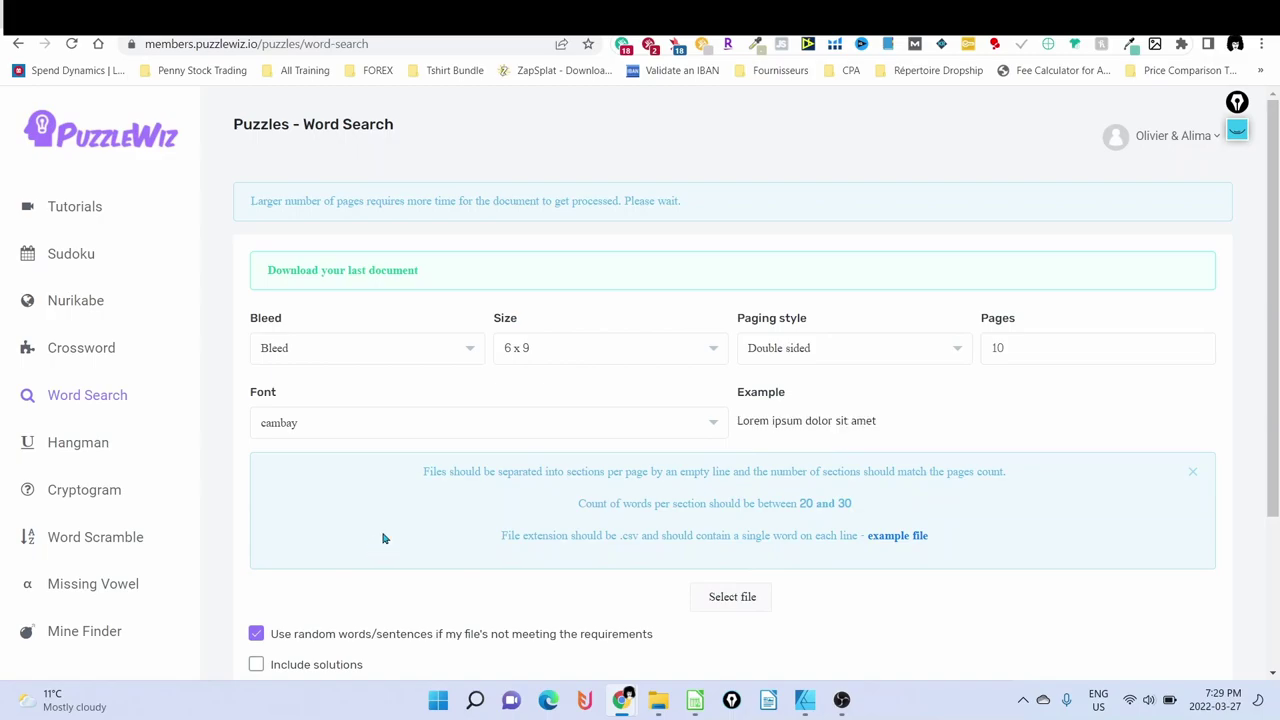
- Load Animal.csv, turn off random word fill, and add solution pages with matching page numbers
{"action": "scroll", "coordinate": [382, 538], "scroll_direction": "down", "scroll_amount": 1}
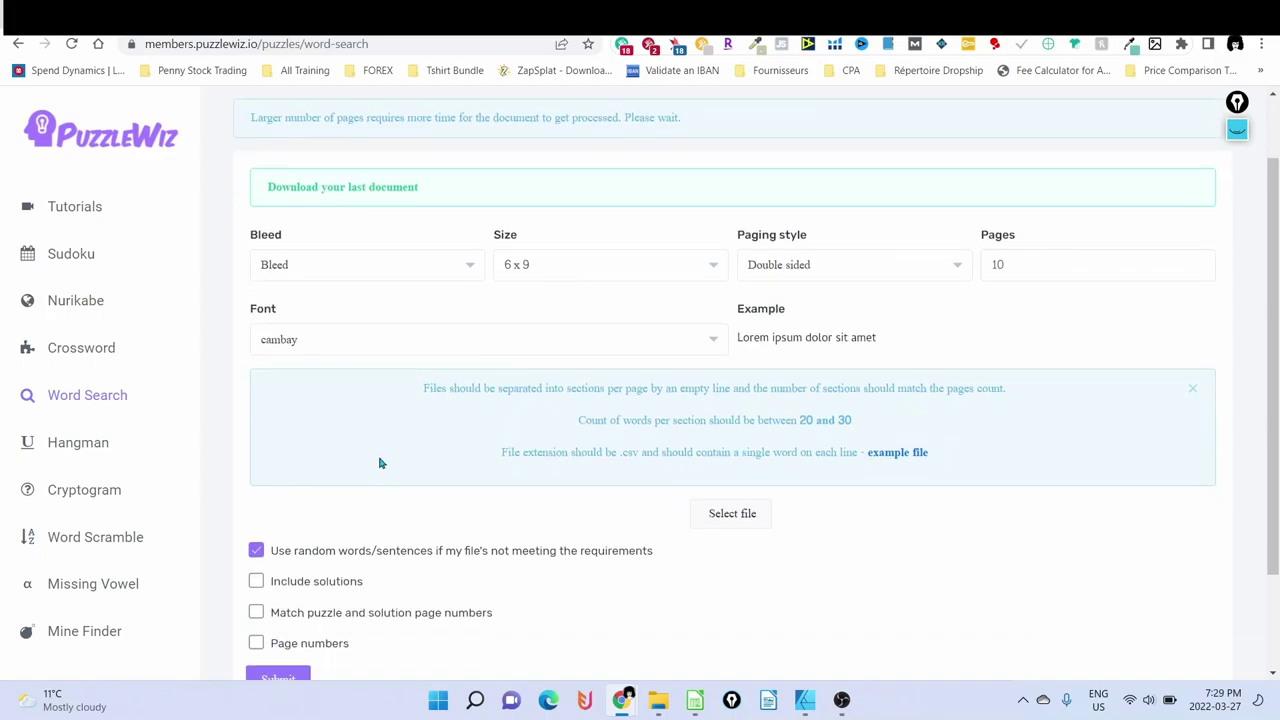
{"action": "scroll", "coordinate": [385, 463], "scroll_direction": "down", "scroll_amount": 1}
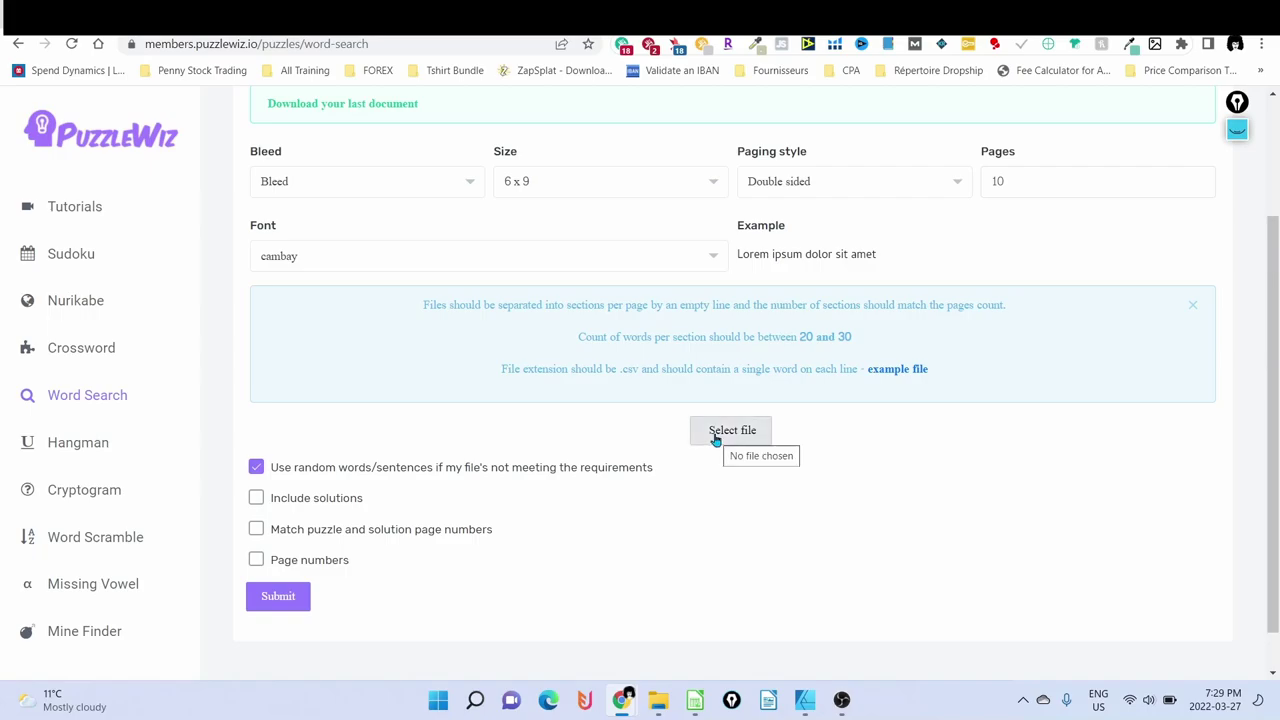
{"action": "left_click", "coordinate": [716, 441]}
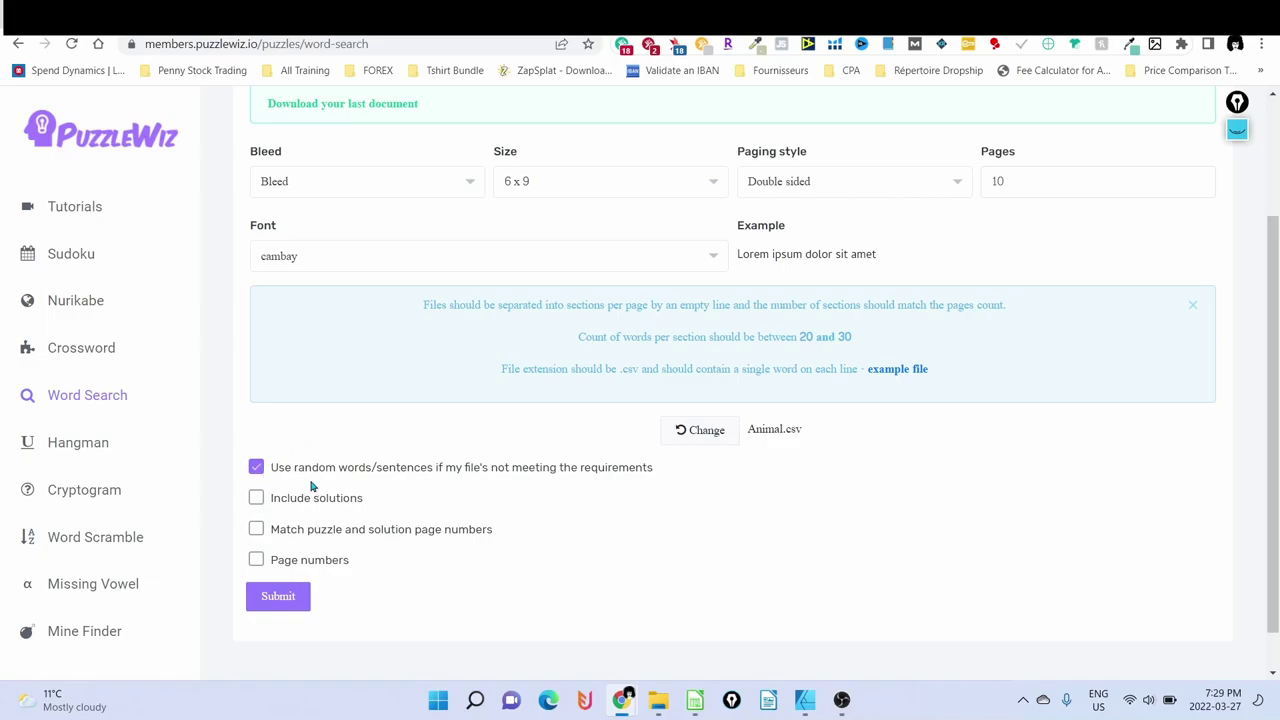
{"action": "left_click", "coordinate": [257, 468]}
{"action": "left_click", "coordinate": [256, 500]}
{"action": "left_click", "coordinate": [256, 530]}
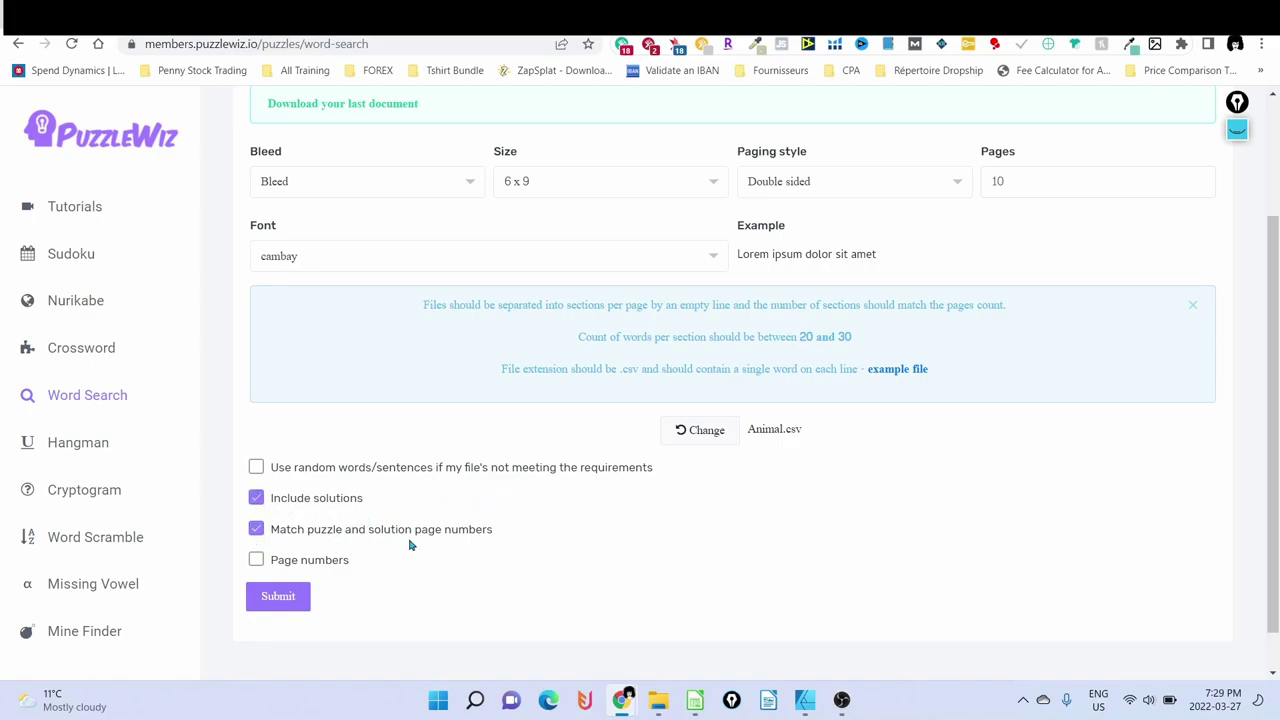
- Enable page numbers, generate the word search book and download the word_search PDF
{"action": "left_click", "coordinate": [256, 561]}
{"action": "left_click", "coordinate": [283, 598]}
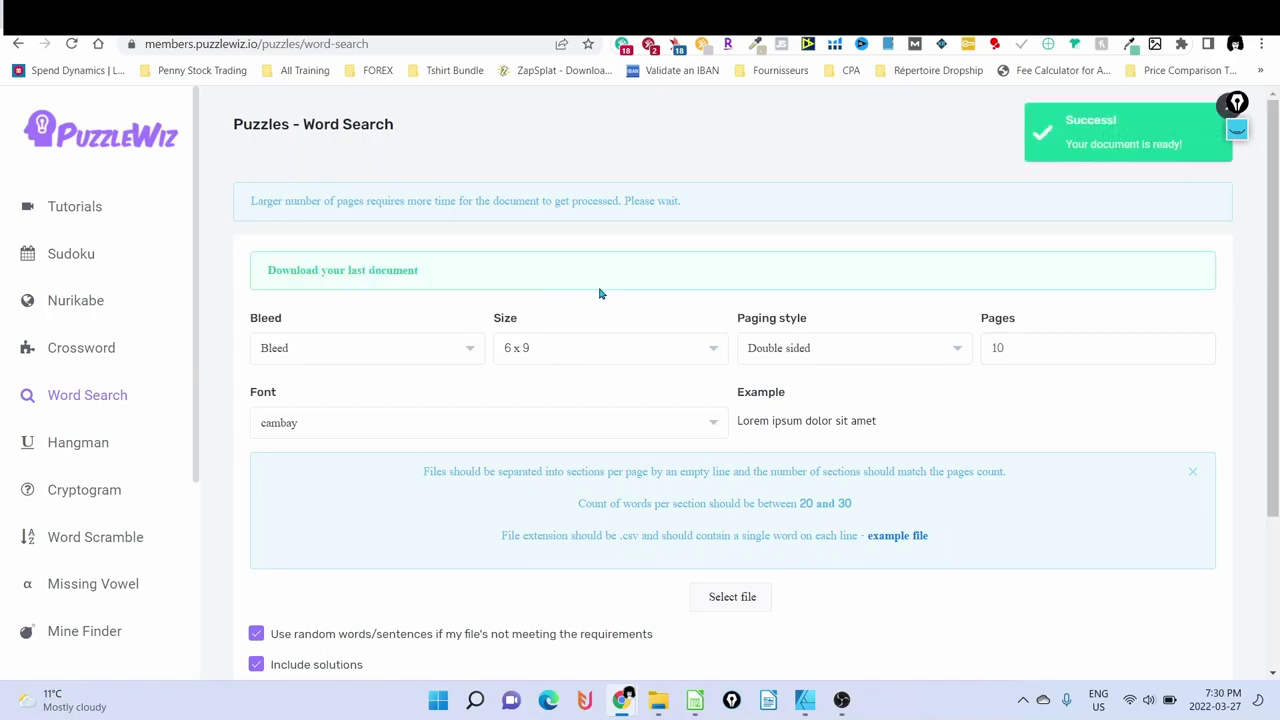
{"action": "left_click", "coordinate": [347, 272]}
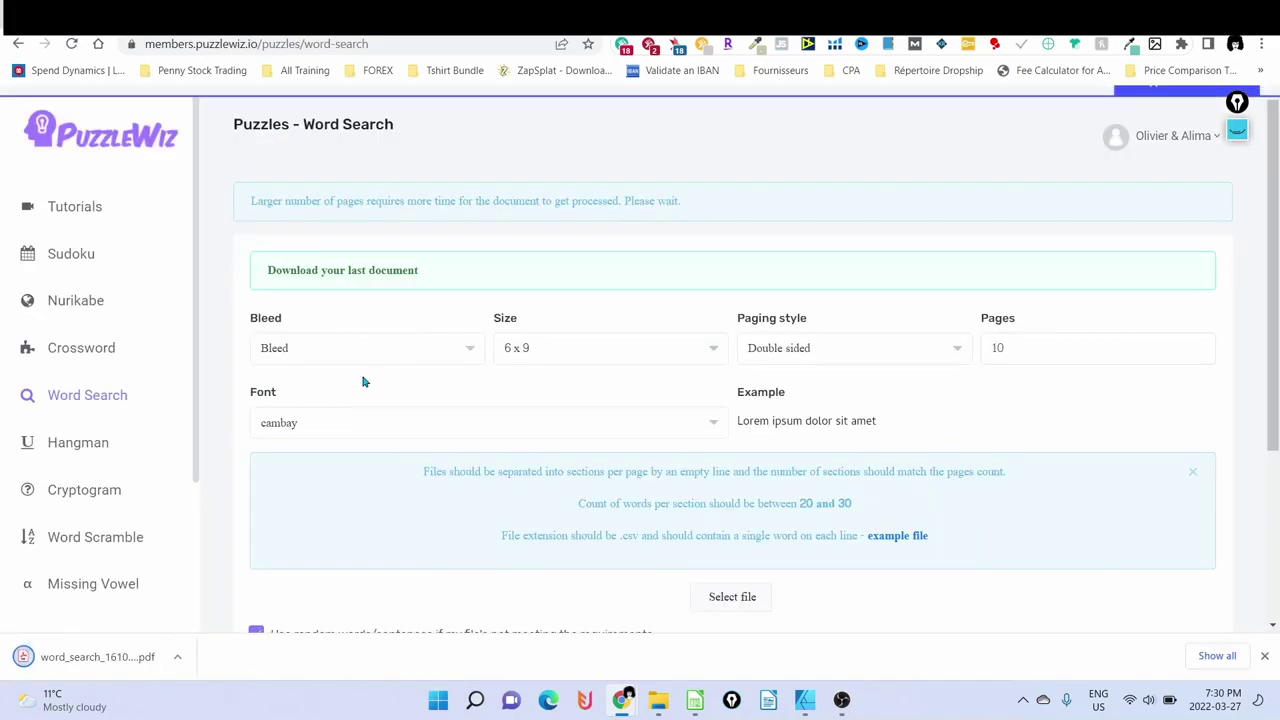
- Open the downloaded word_search PDF and scroll through its 21 puzzle and solution pages
{"action": "left_click", "coordinate": [59, 657]}
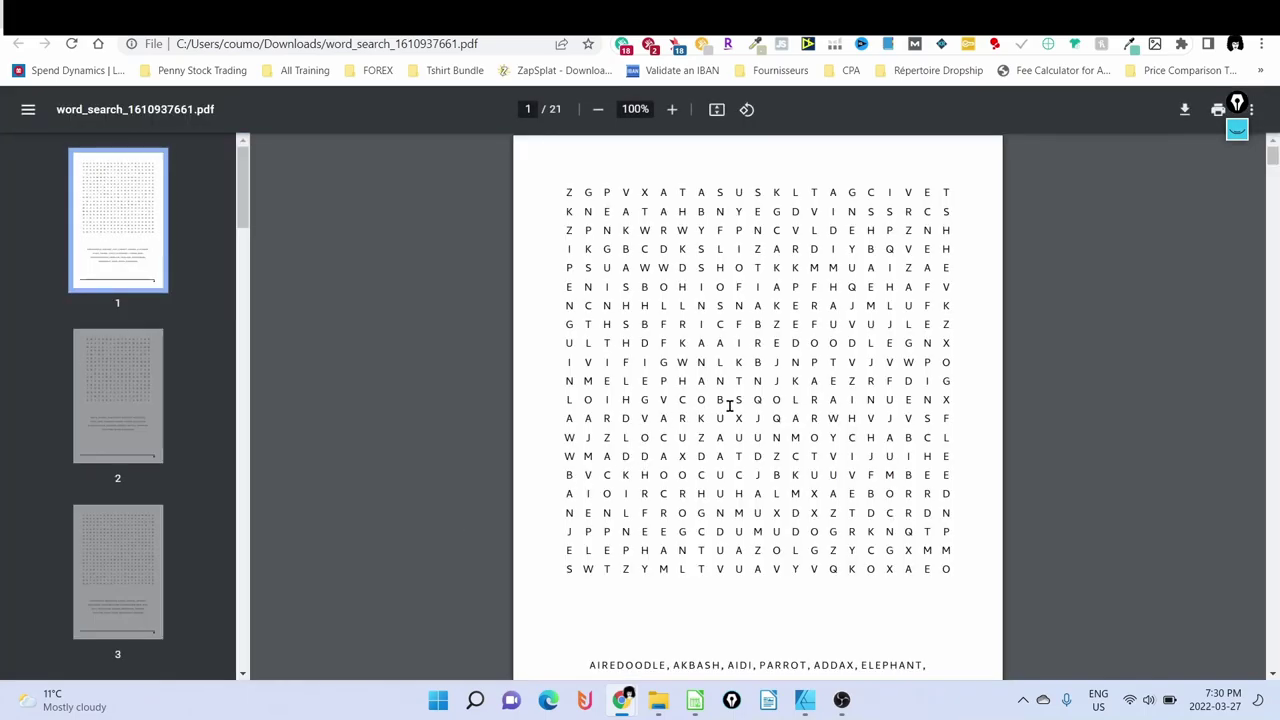
{"action": "scroll", "coordinate": [737, 408], "scroll_direction": "down", "scroll_amount": 3}
{"action": "scroll", "coordinate": [760, 408], "scroll_direction": "up", "scroll_amount": 3}
{"action": "scroll", "coordinate": [760, 408], "scroll_direction": "down", "scroll_amount": 3}
{"action": "scroll", "coordinate": [760, 408], "scroll_direction": "up", "scroll_amount": 3}
{"action": "scroll", "coordinate": [760, 408], "scroll_direction": "down", "scroll_amount": 2}
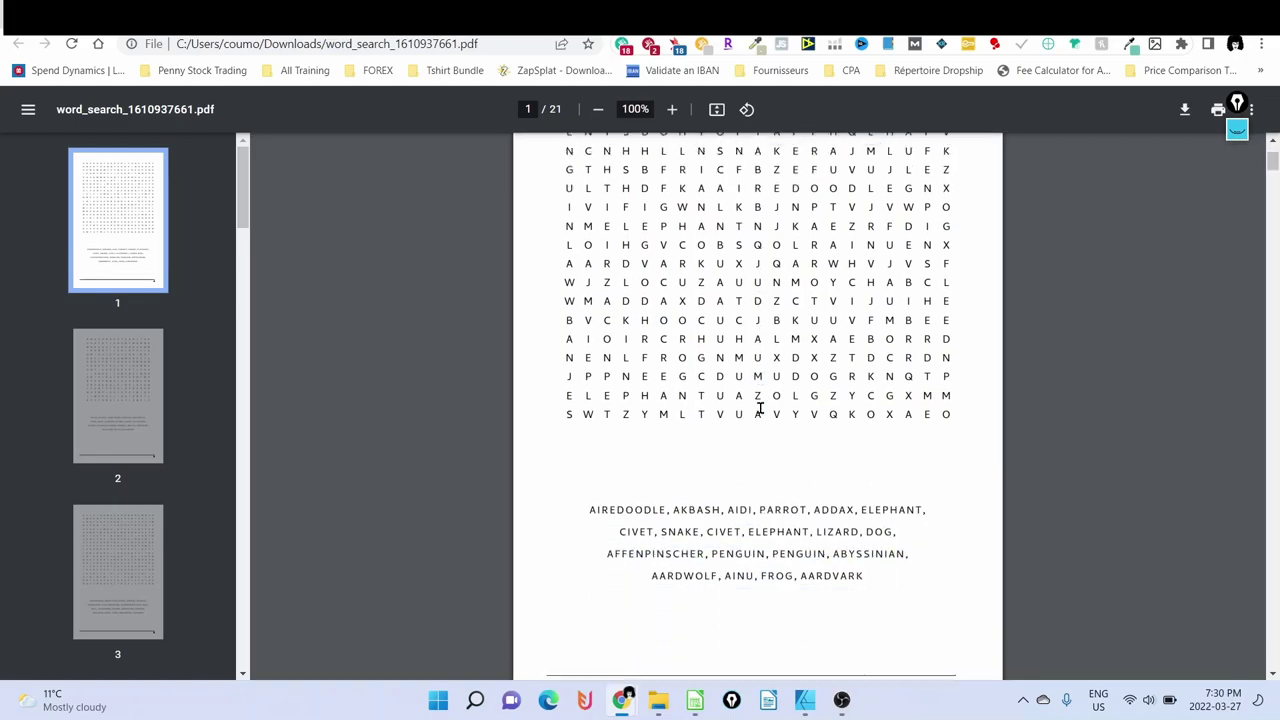
{"action": "scroll", "coordinate": [780, 403], "scroll_direction": "down", "scroll_amount": 6}
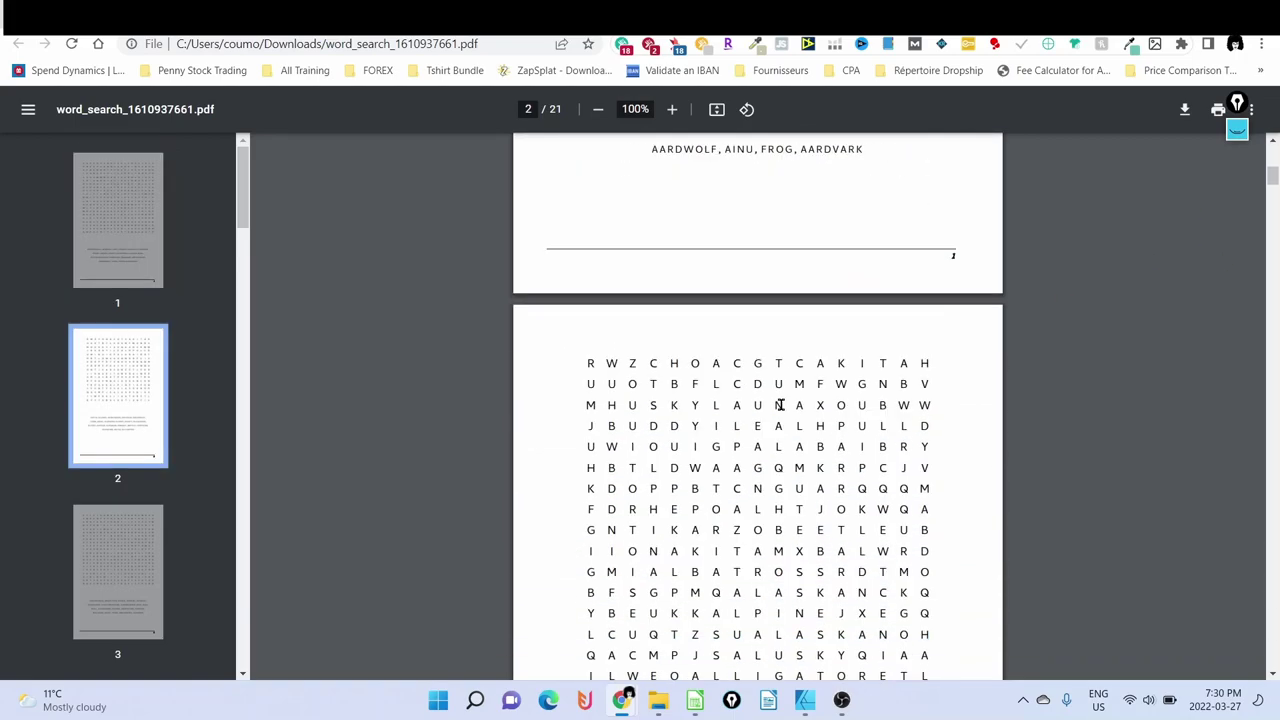
{"action": "scroll", "coordinate": [780, 403], "scroll_direction": "down", "scroll_amount": 8}
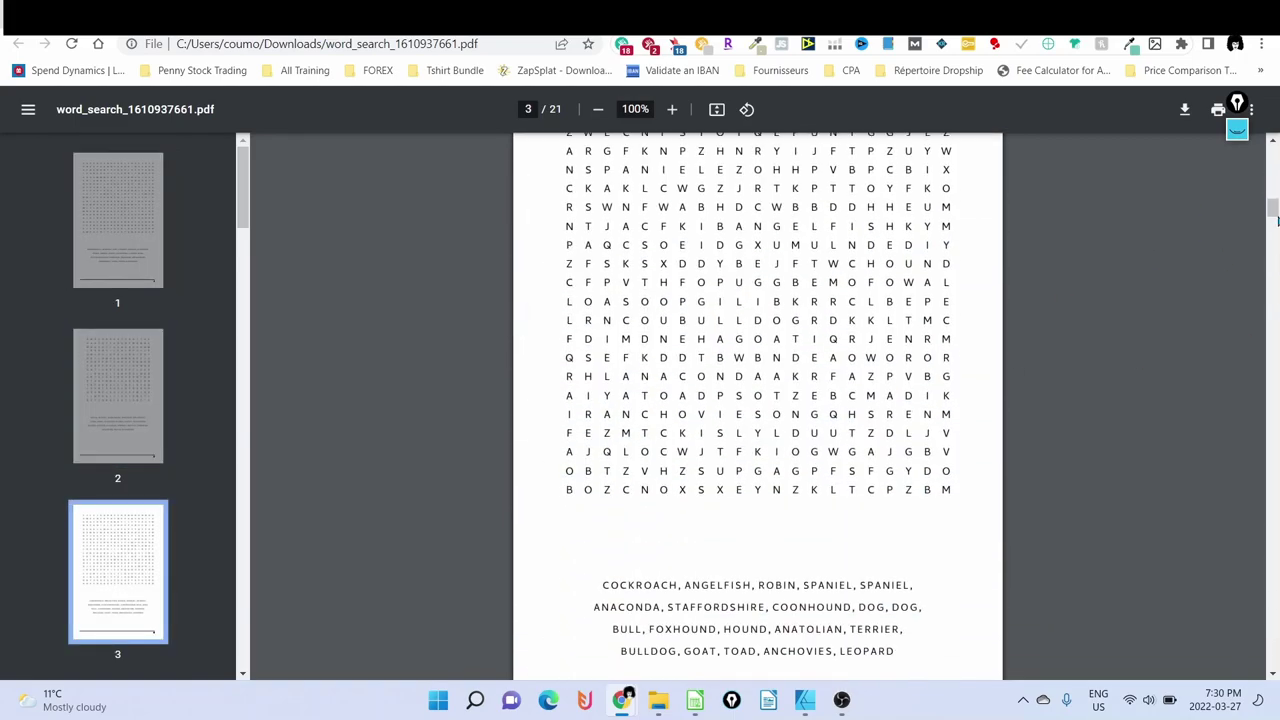
{"action": "left_click_drag", "start_coordinate": [1274, 213], "coordinate": [1274, 446]}
{"action": "scroll", "coordinate": [743, 413], "scroll_direction": "down", "scroll_amount": 3}
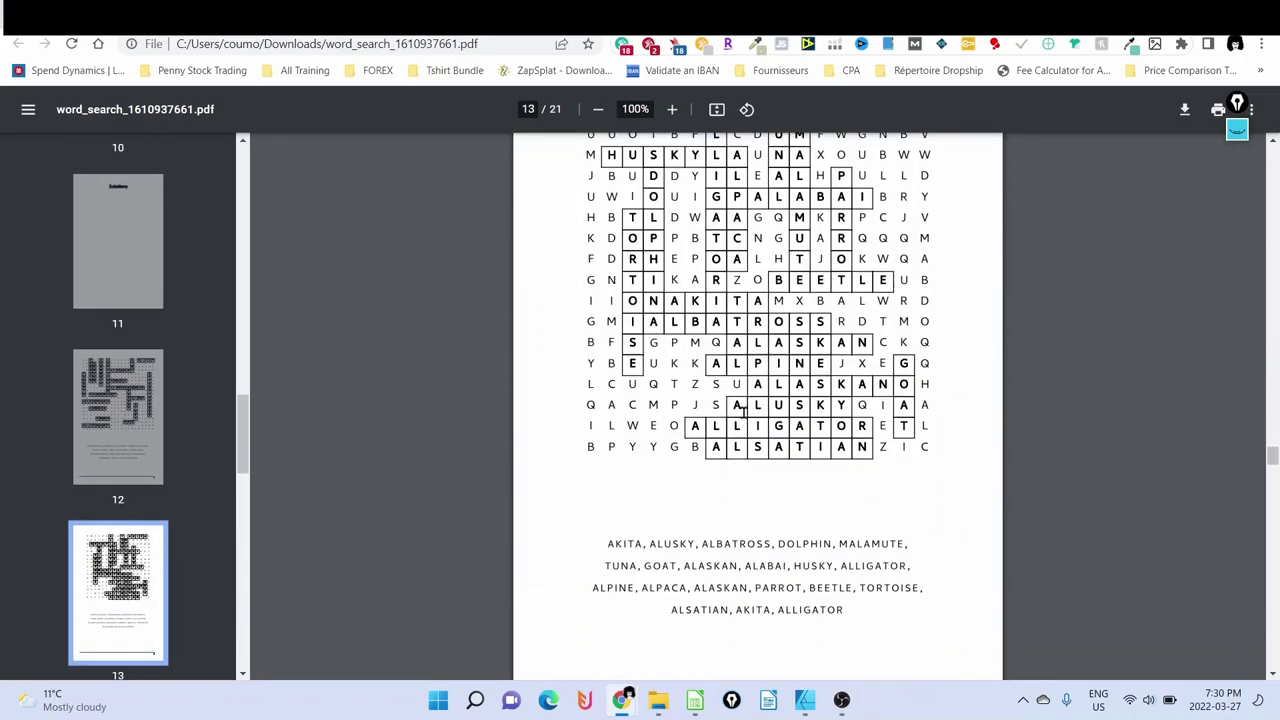
{"action": "scroll", "coordinate": [743, 413], "scroll_direction": "up", "scroll_amount": 15}
{"action": "scroll", "coordinate": [820, 400], "scroll_direction": "down", "scroll_amount": 4}
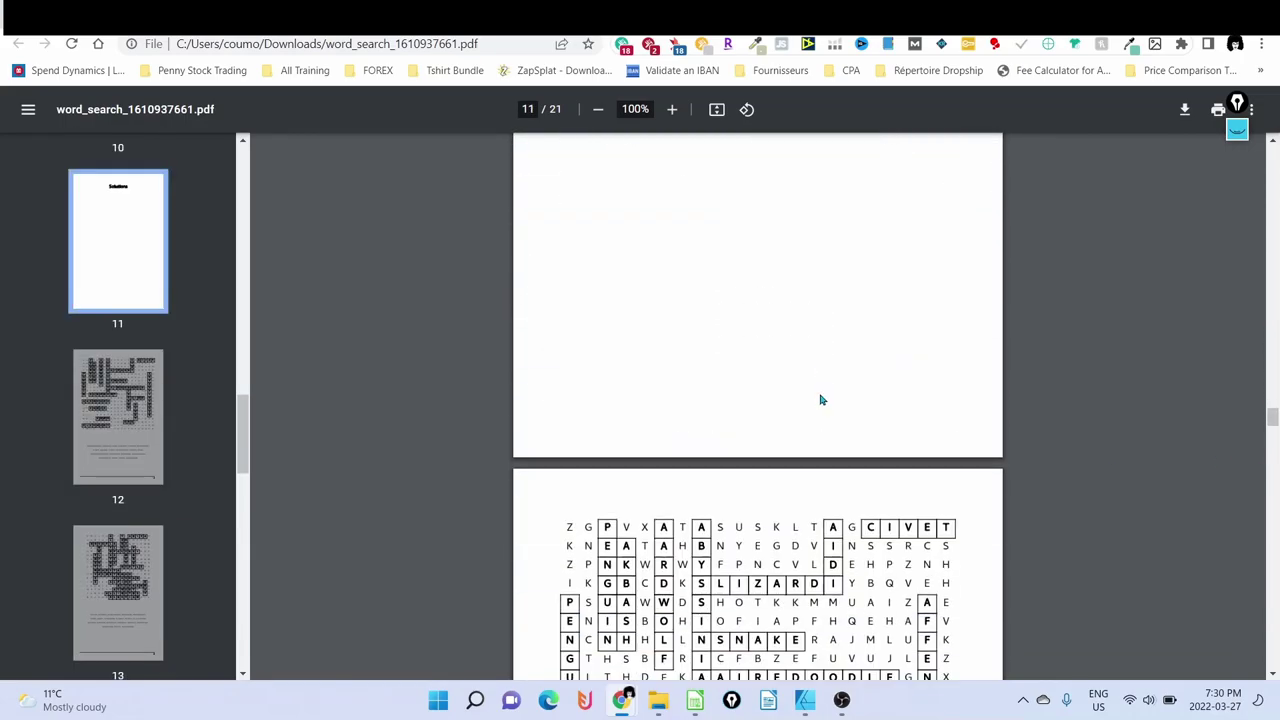
{"action": "scroll", "coordinate": [820, 400], "scroll_direction": "down", "scroll_amount": 4}
{"action": "scroll", "coordinate": [767, 336], "scroll_direction": "up", "scroll_amount": 1}
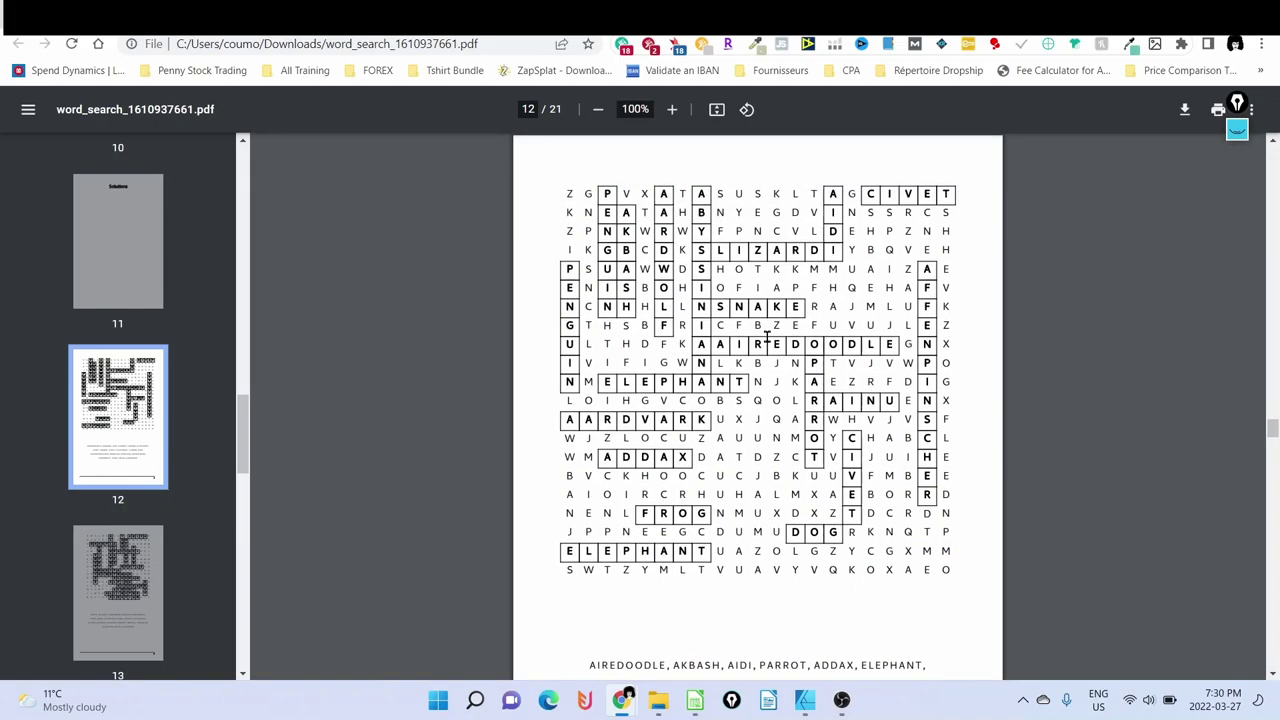
{"action": "scroll", "coordinate": [767, 336], "scroll_direction": "down", "scroll_amount": 2}
{"action": "mouse_move", "coordinate": [697, 710]}
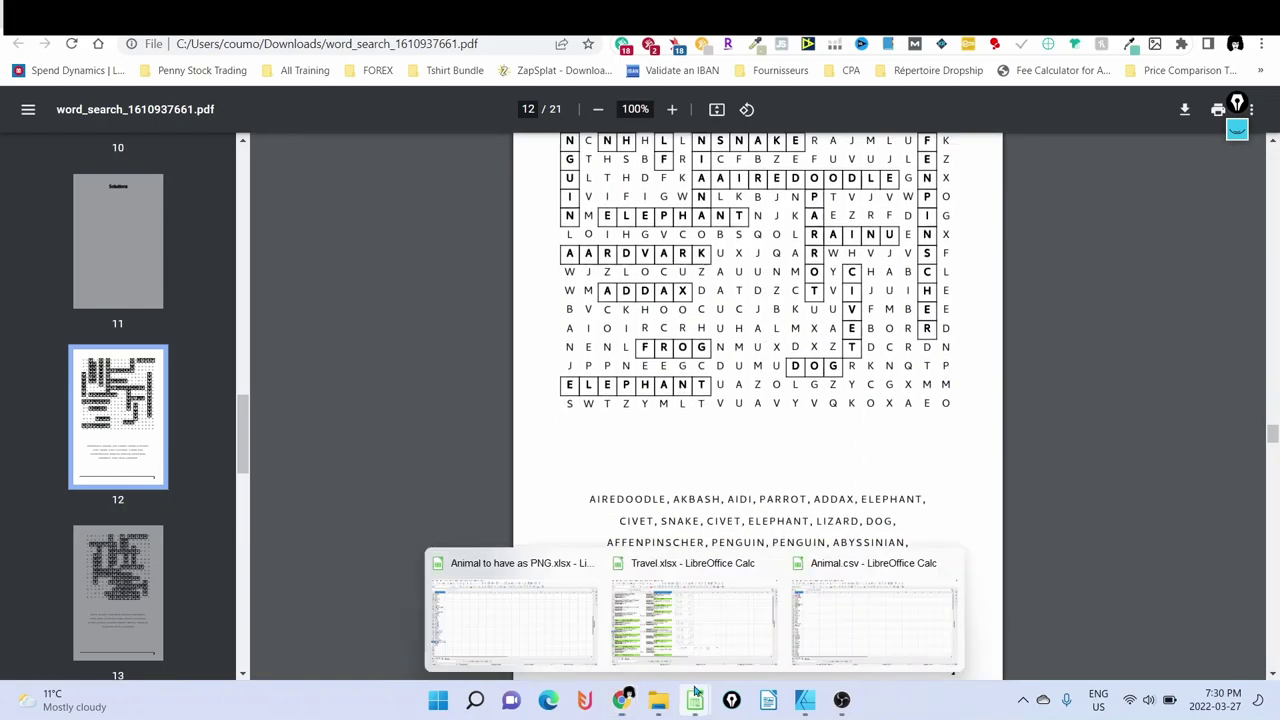
{"action": "left_click", "coordinate": [870, 628]}
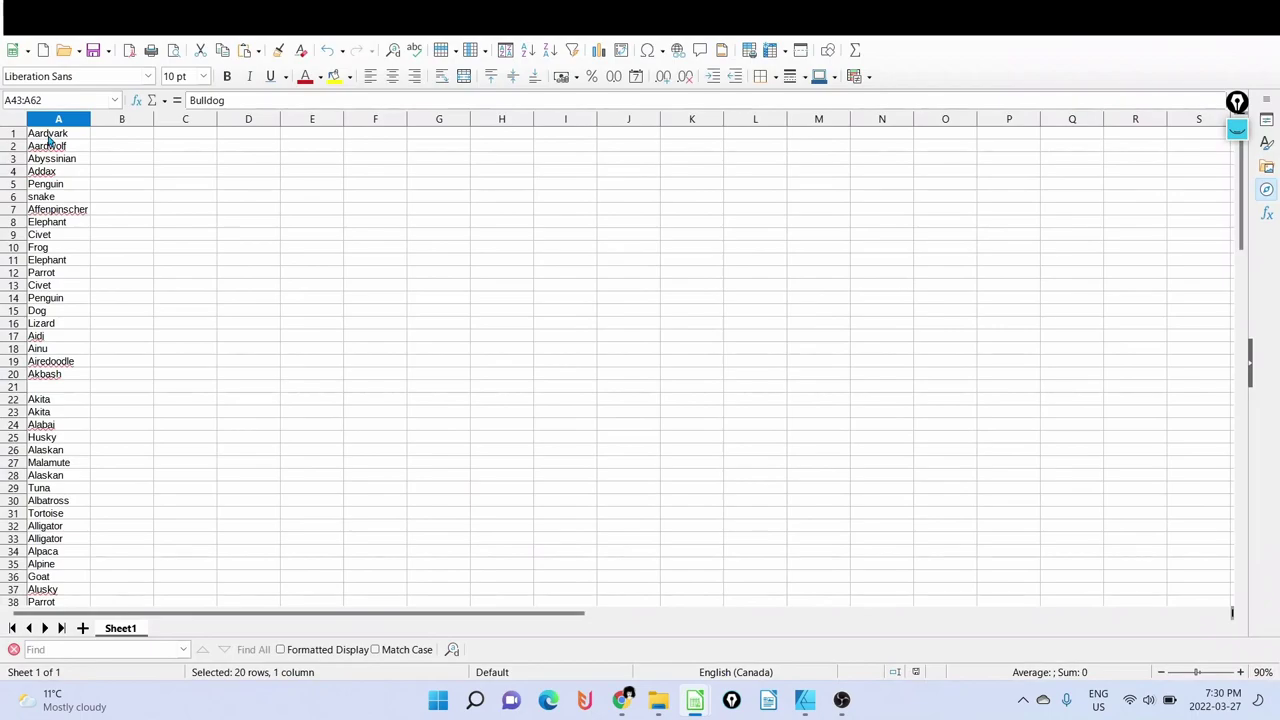
{"action": "left_click_drag", "start_coordinate": [50, 136], "coordinate": [55, 377]}
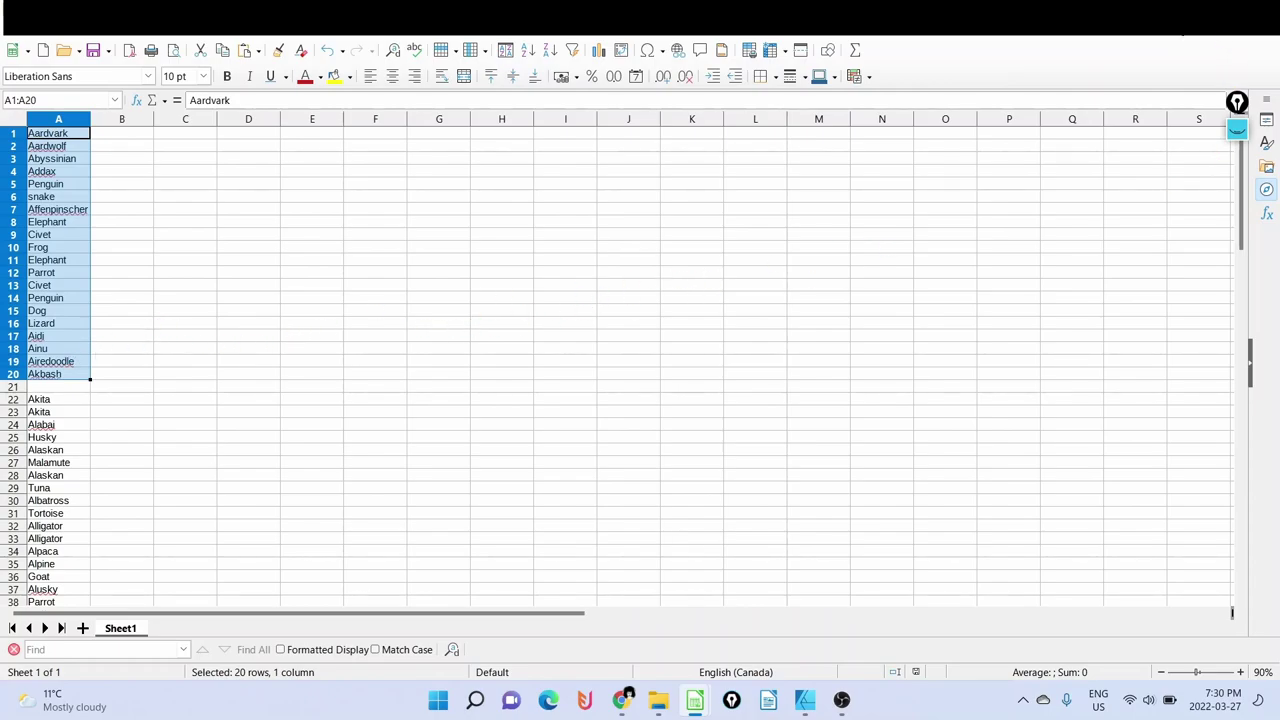
{"action": "left_click", "coordinate": [624, 699]}
{"action": "scroll", "coordinate": [760, 370], "scroll_direction": "up", "scroll_amount": 2}
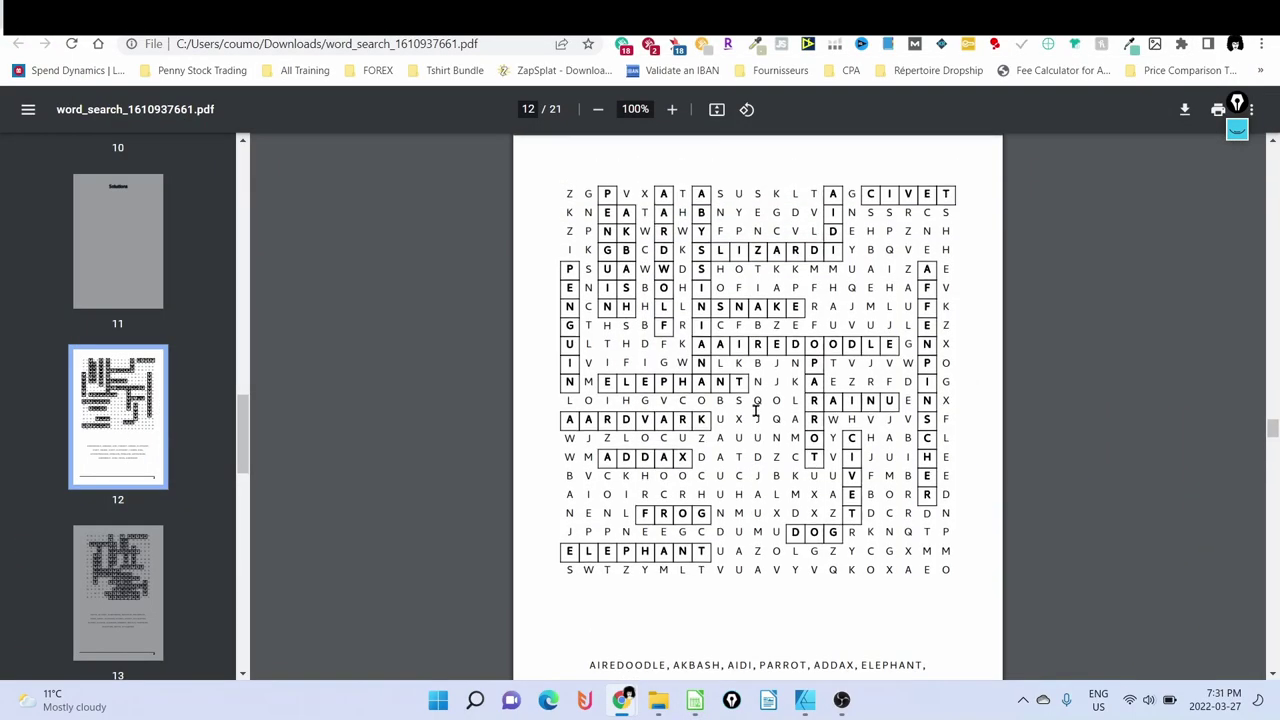
{"action": "scroll", "coordinate": [770, 378], "scroll_direction": "down", "scroll_amount": 1}
{"action": "scroll", "coordinate": [775, 427], "scroll_direction": "down", "scroll_amount": 7}
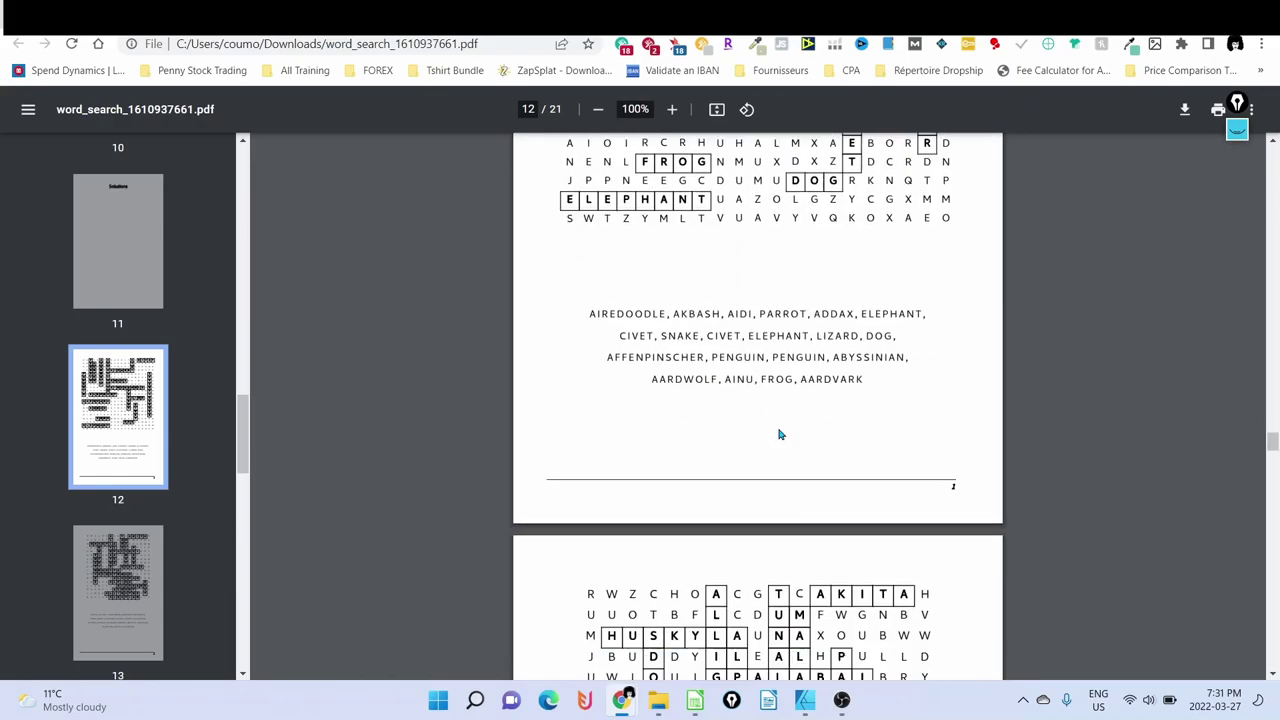
{"action": "scroll", "coordinate": [778, 430], "scroll_direction": "down", "scroll_amount": 4}
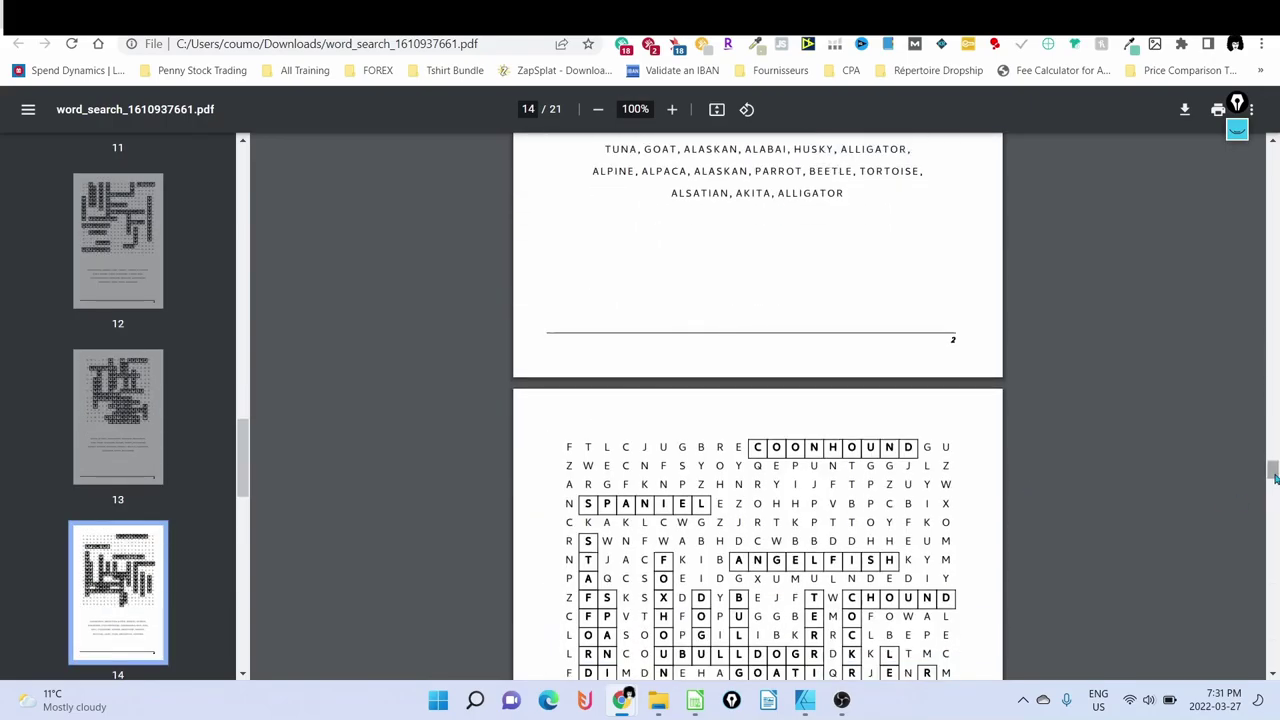
{"action": "left_click_drag", "start_coordinate": [1272, 480], "coordinate": [1272, 150]}
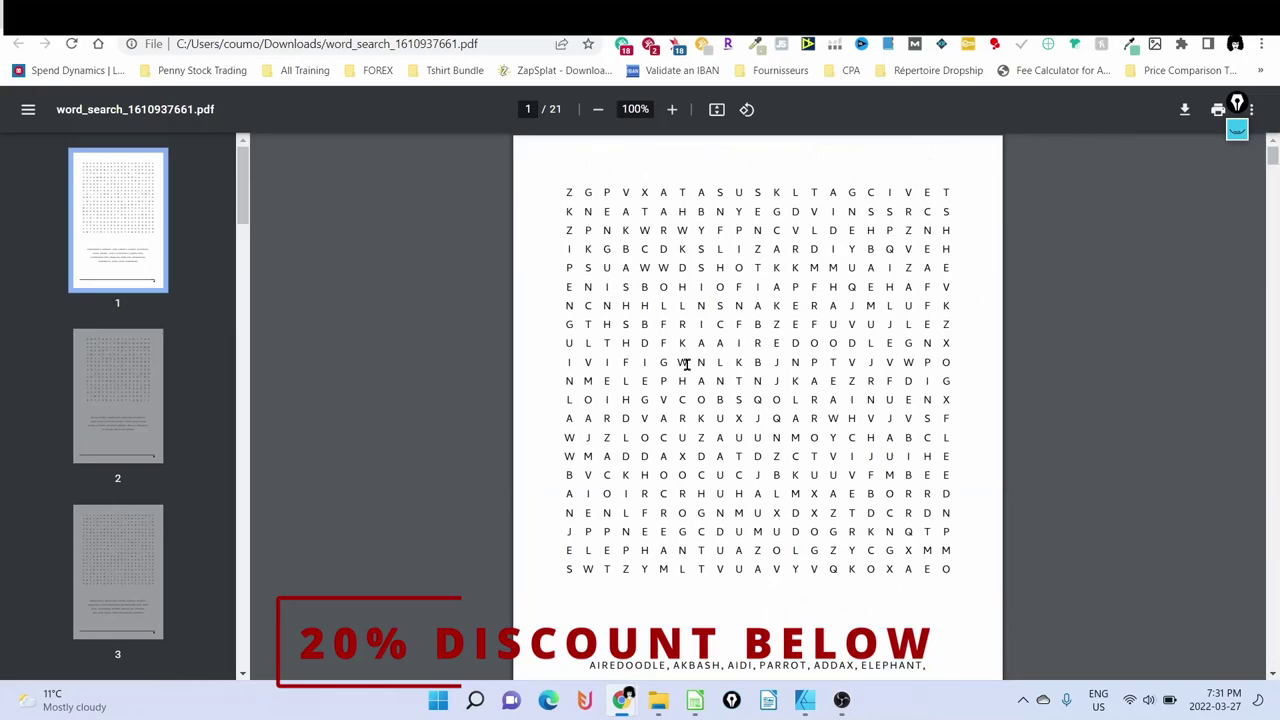
{"action": "scroll", "coordinate": [686, 365], "scroll_direction": "down", "scroll_amount": 3}
{"action": "scroll", "coordinate": [686, 366], "scroll_direction": "up", "scroll_amount": 3}
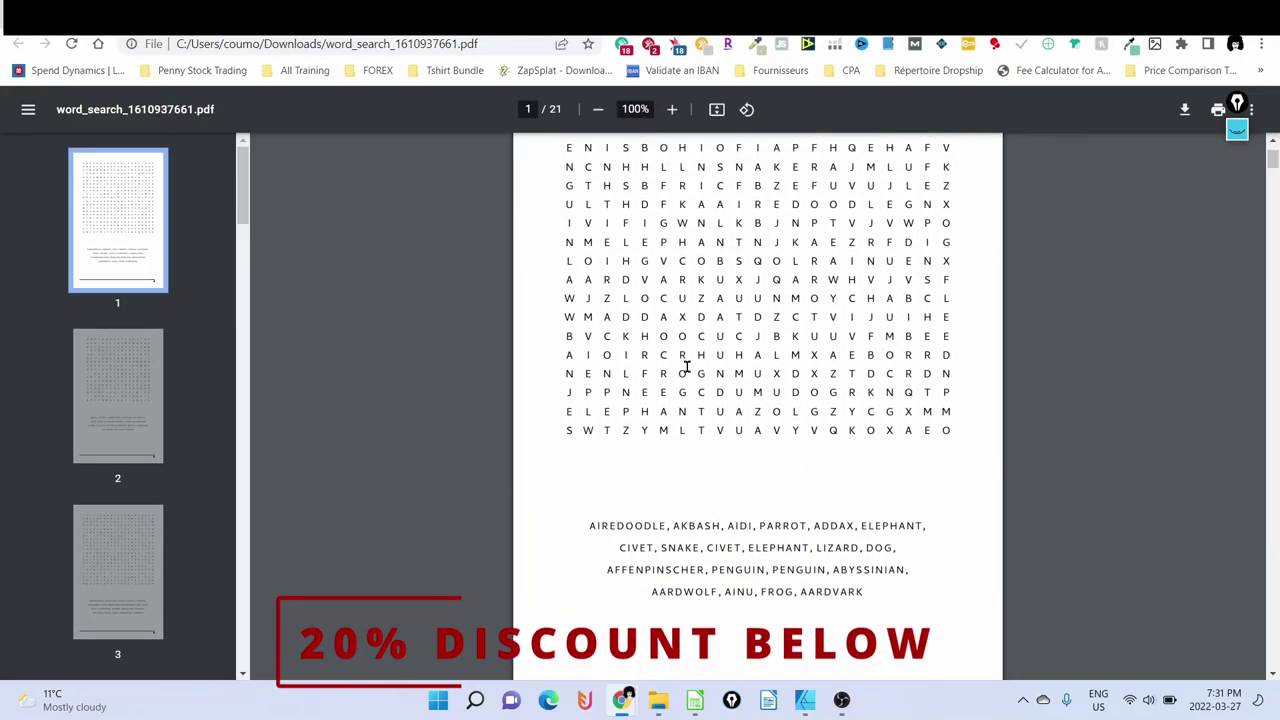
{"action": "scroll", "coordinate": [674, 374], "scroll_direction": "down", "scroll_amount": 1}
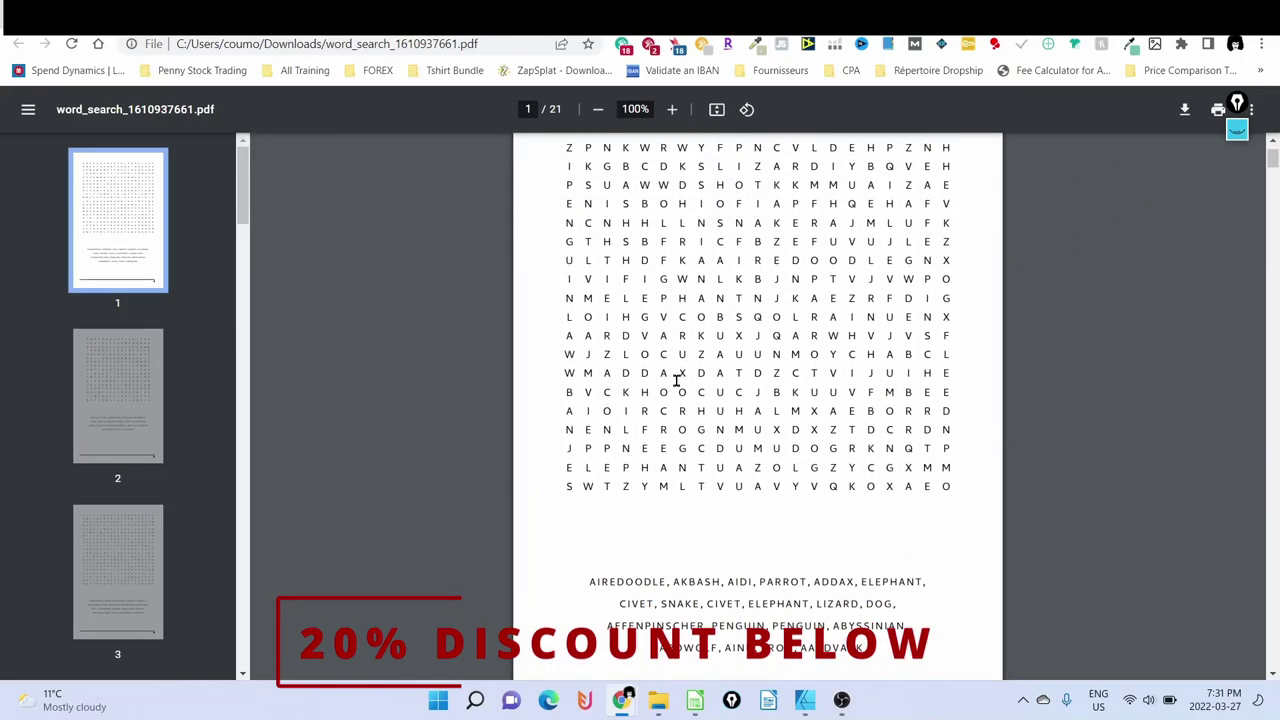
{"action": "scroll", "coordinate": [731, 449], "scroll_direction": "down", "scroll_amount": 1}
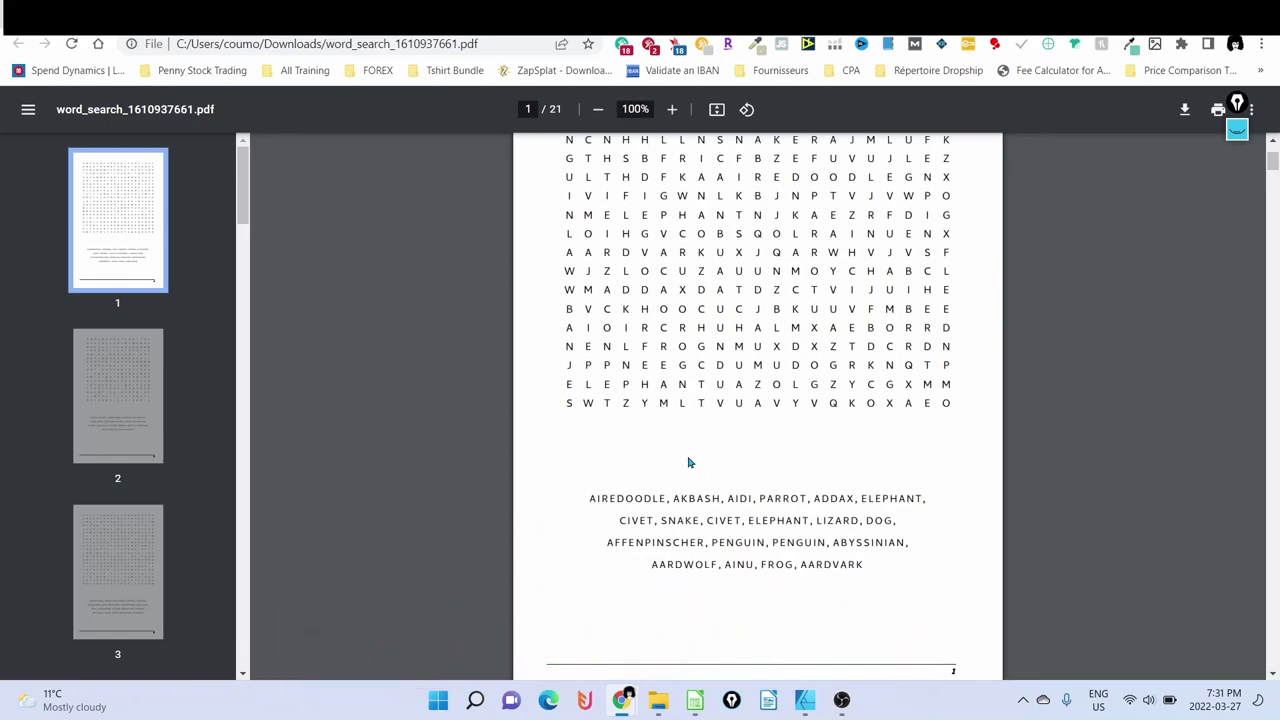
{"action": "scroll", "coordinate": [686, 462], "scroll_direction": "up", "scroll_amount": 2}
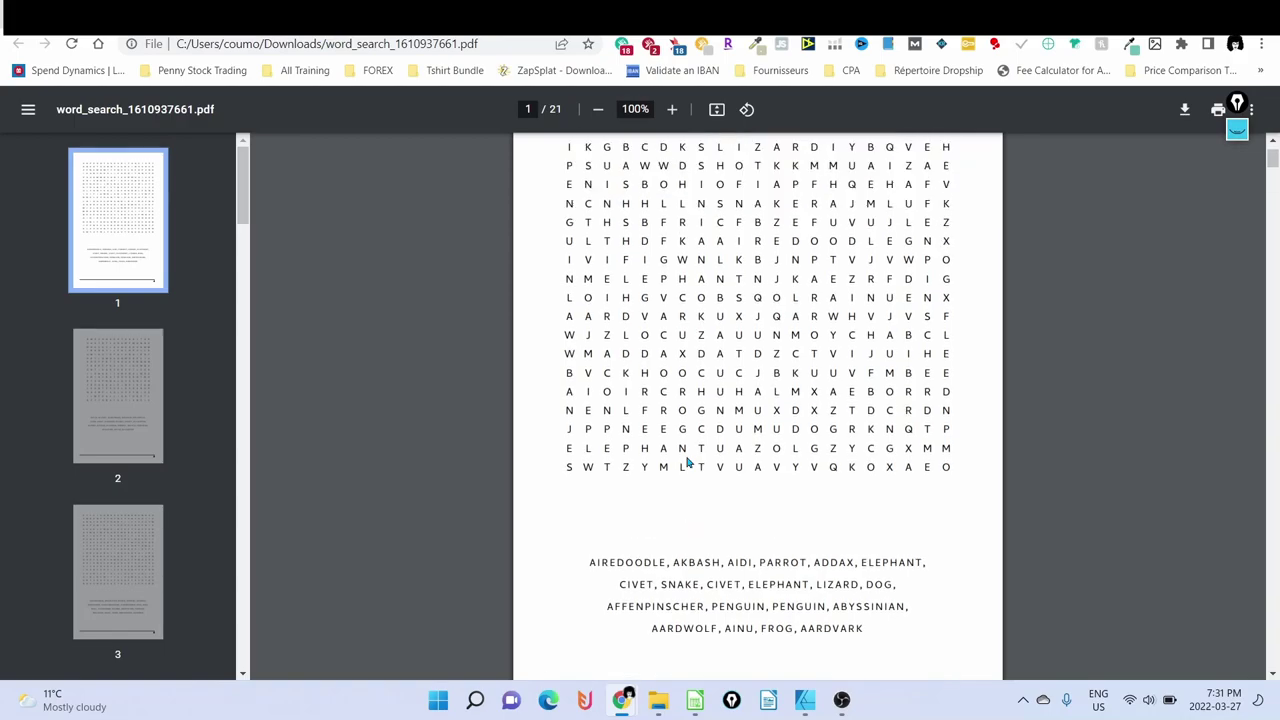
{"action": "scroll", "coordinate": [686, 460], "scroll_direction": "down", "scroll_amount": 1}
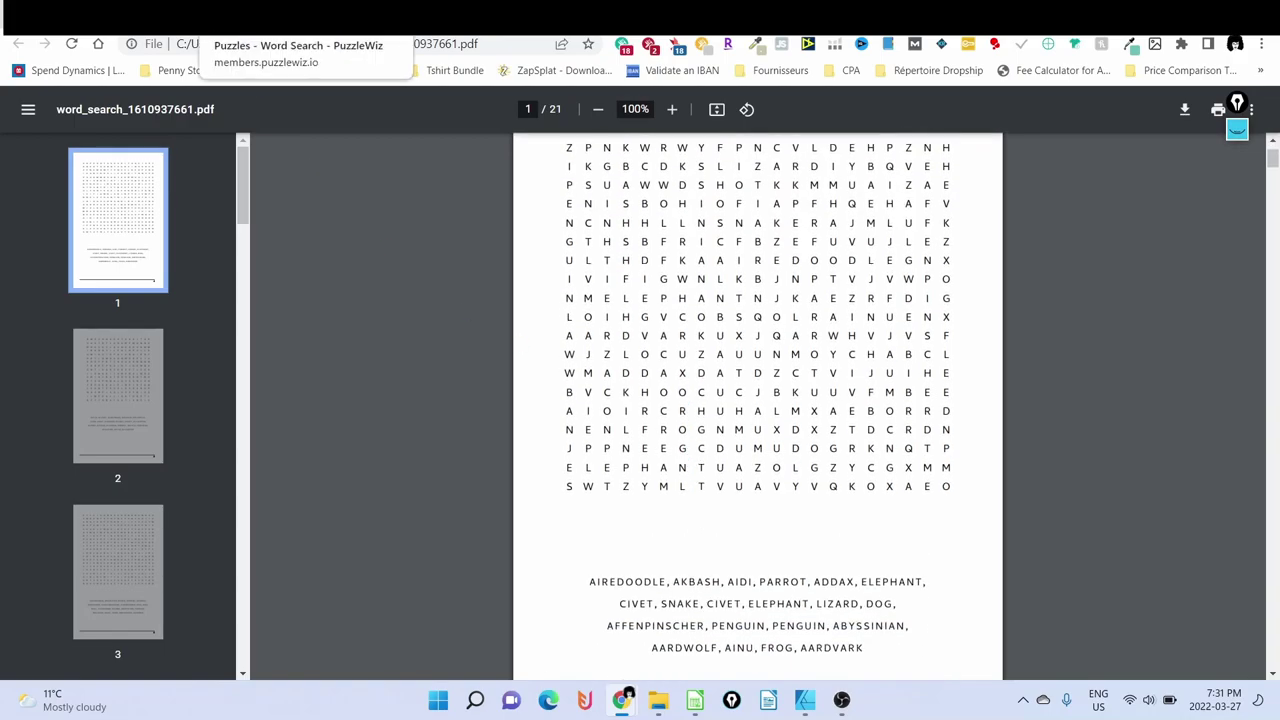
{"action": "scroll", "coordinate": [681, 360], "scroll_direction": "up", "scroll_amount": 1}
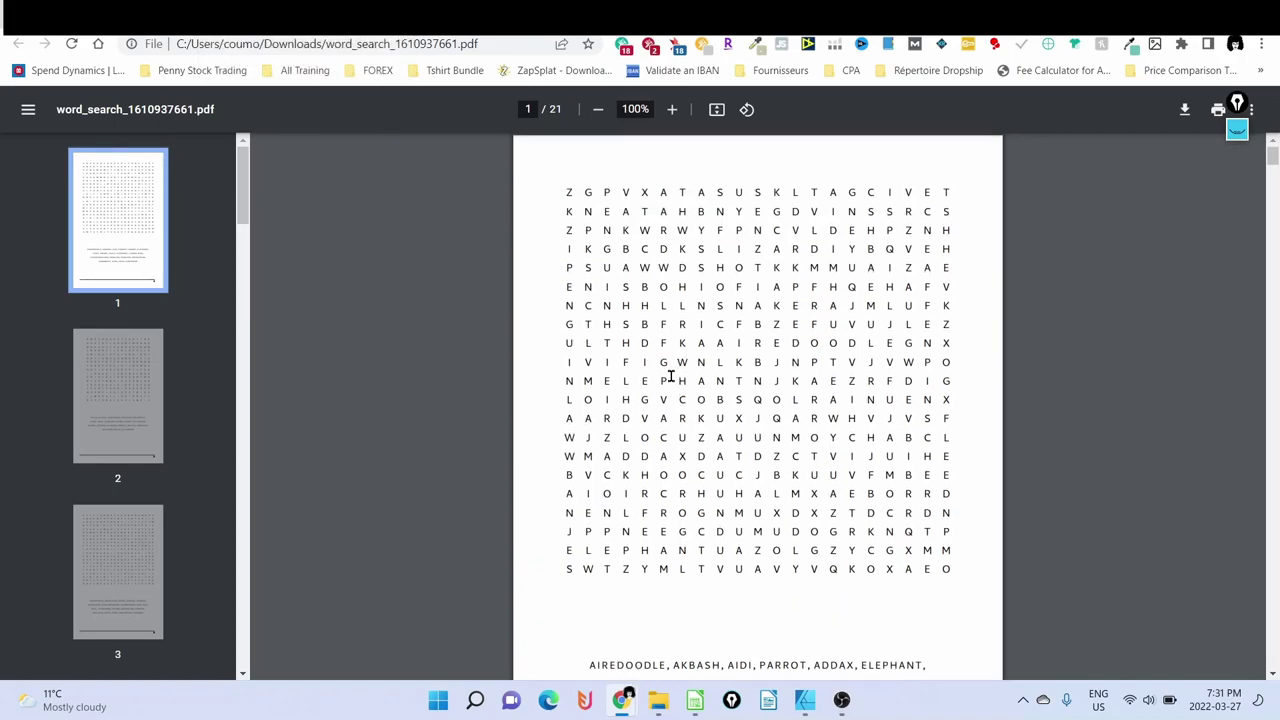